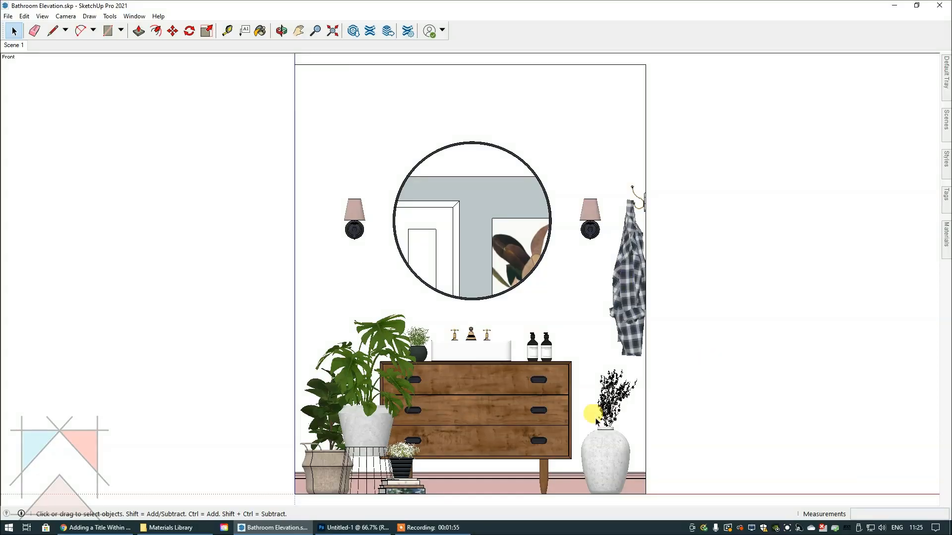
# Step: Switch to File Explorer and look through the Rugs and Wood folders of the Materials Library
pyautogui.click(166, 528)
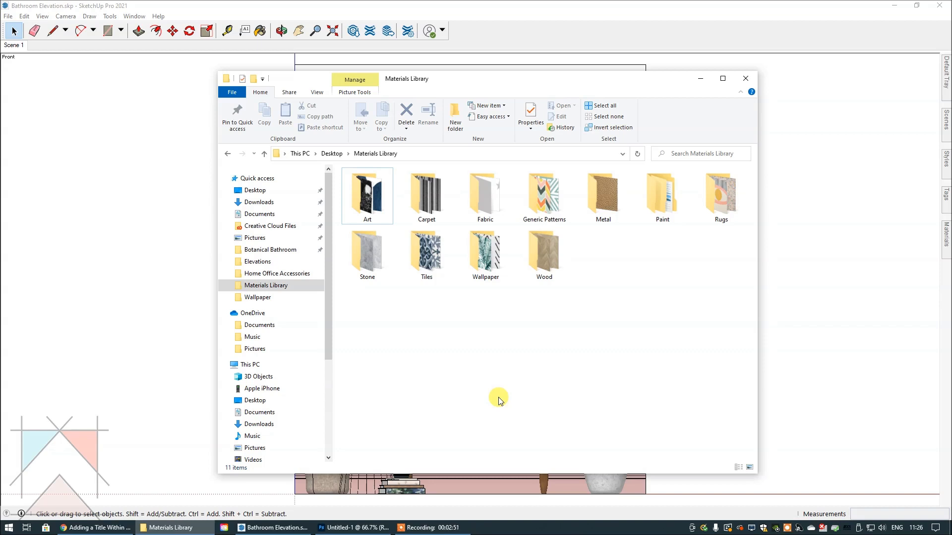
pyautogui.doubleClick(713, 201)
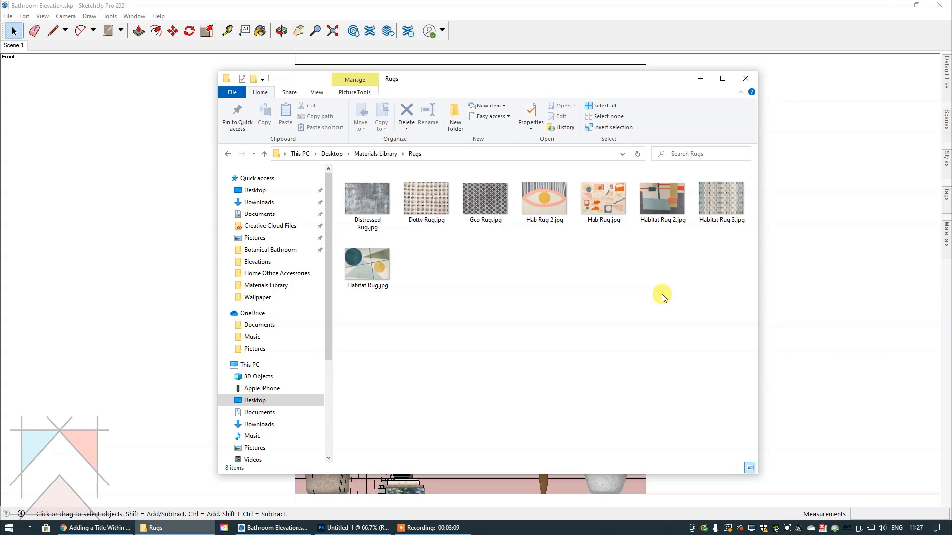
pyautogui.click(386, 155)
pyautogui.doubleClick(545, 259)
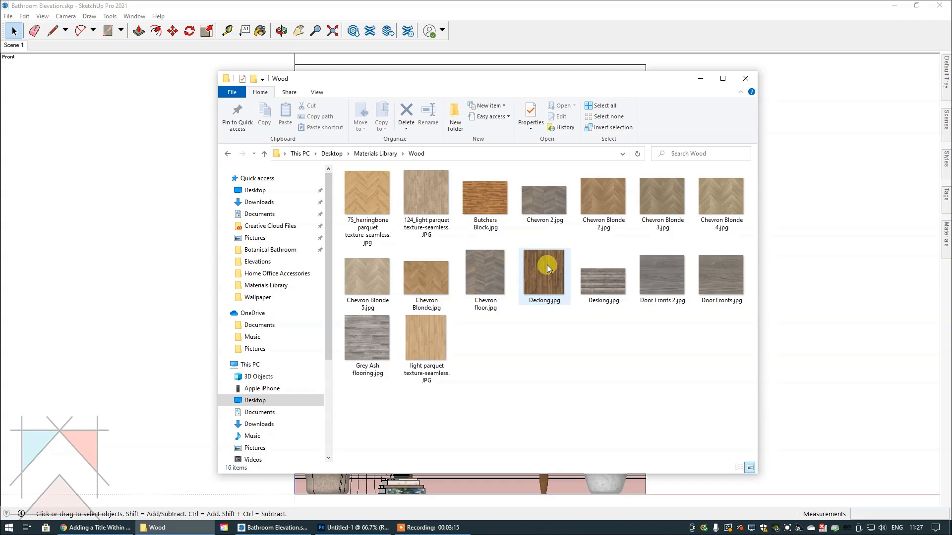
pyautogui.click(374, 154)
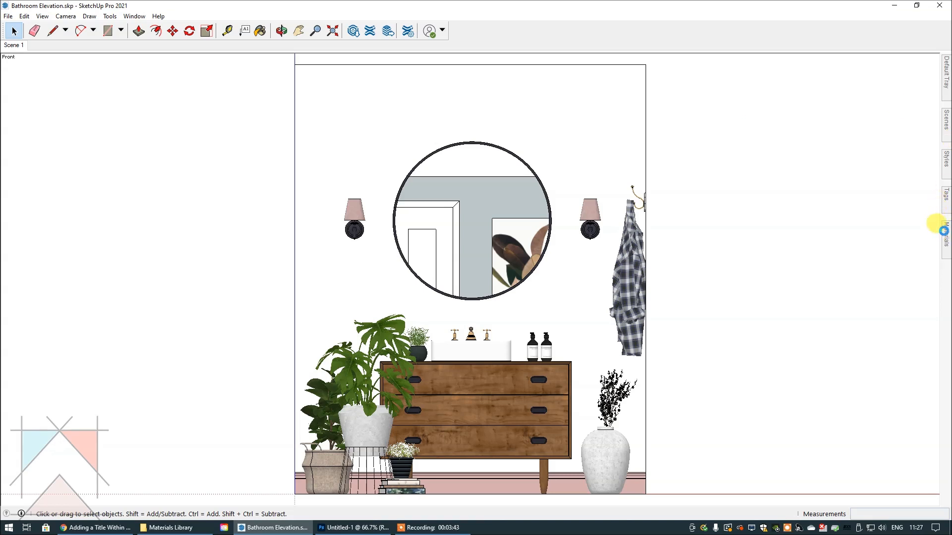
# Step: Keep the Materials tray pinned open and create a new material named Wallpaper Geo, starting from the default material
pyautogui.click(943, 231)
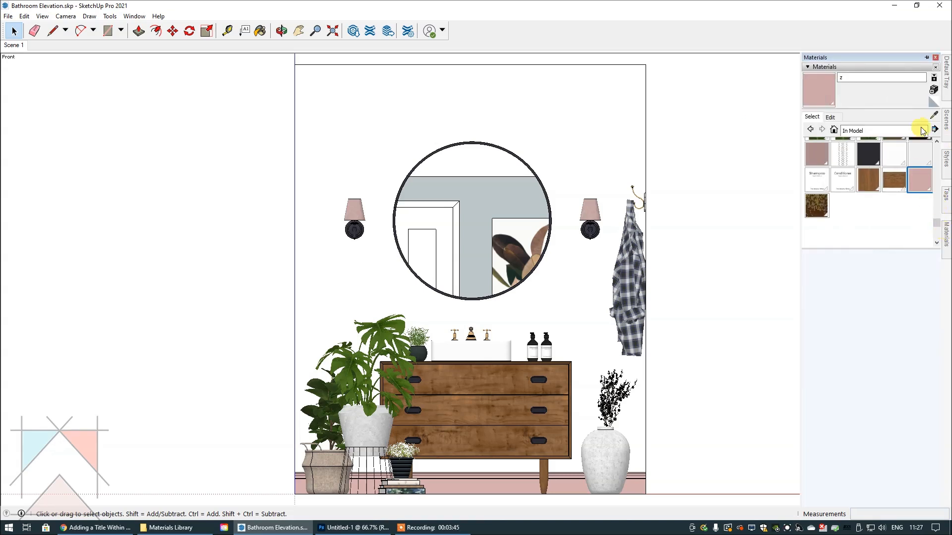
pyautogui.click(924, 57)
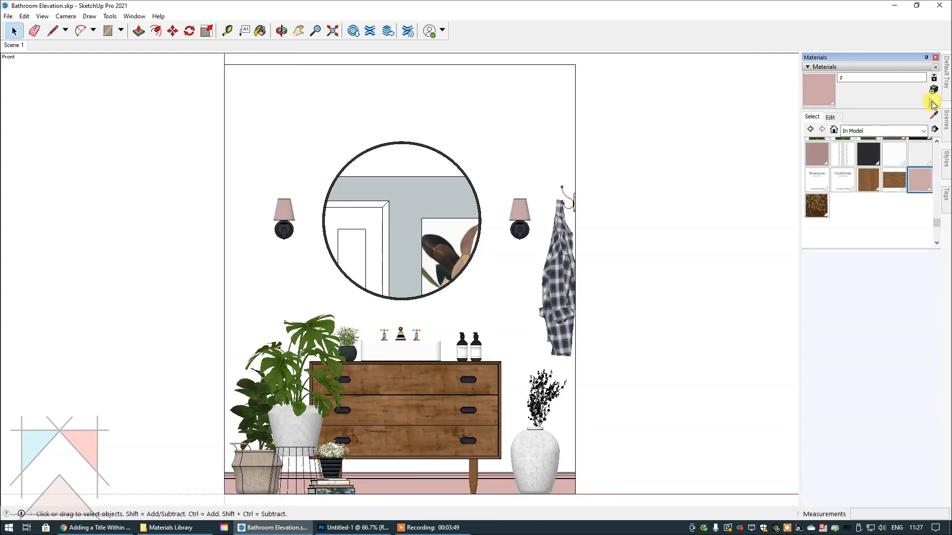
pyautogui.click(933, 102)
pyautogui.click(933, 90)
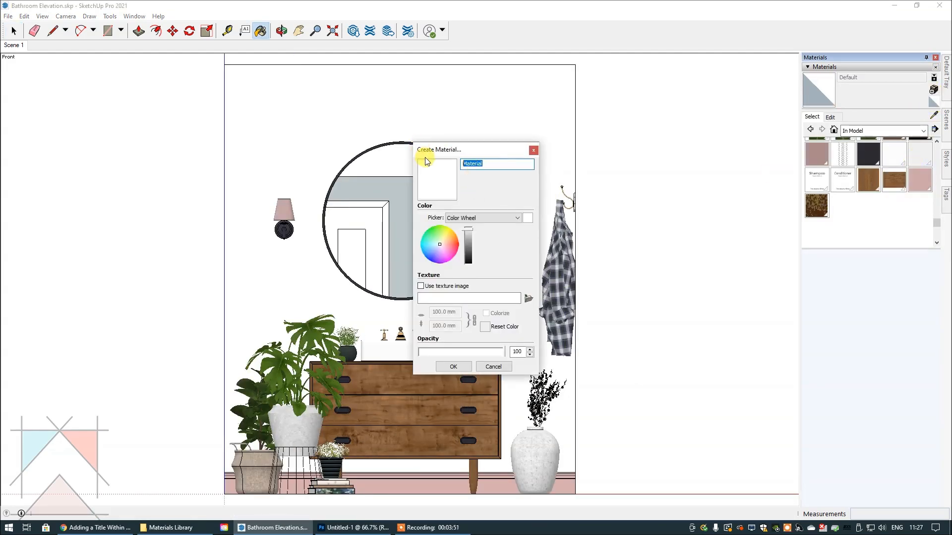
pyautogui.write('Wallpaper Feo')
pyautogui.press('BackSpace')
pyautogui.press('BackSpace')
pyautogui.click(443, 366)
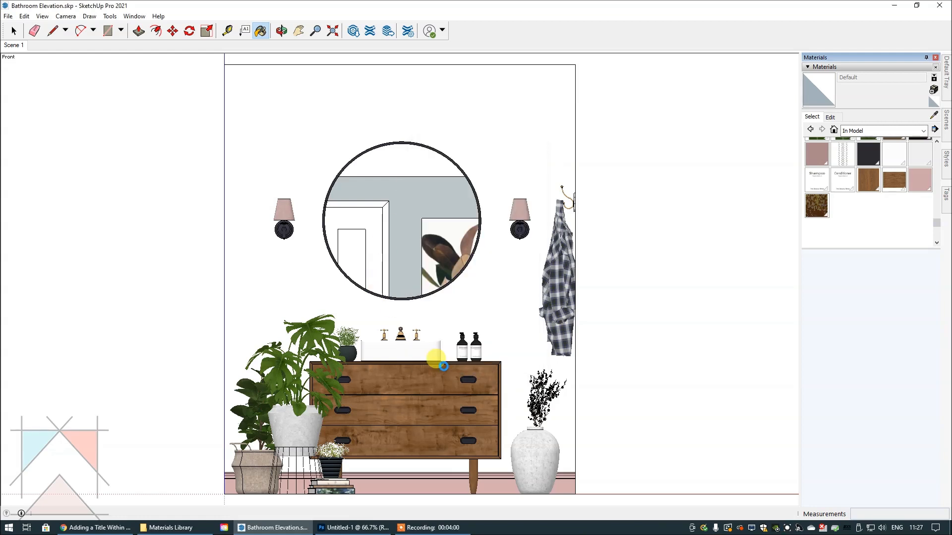
# Step: Give the Wallpaper Geo material the texture image Geometric.jpg from the Materials Library's Wallpaper folder
pyautogui.click(829, 117)
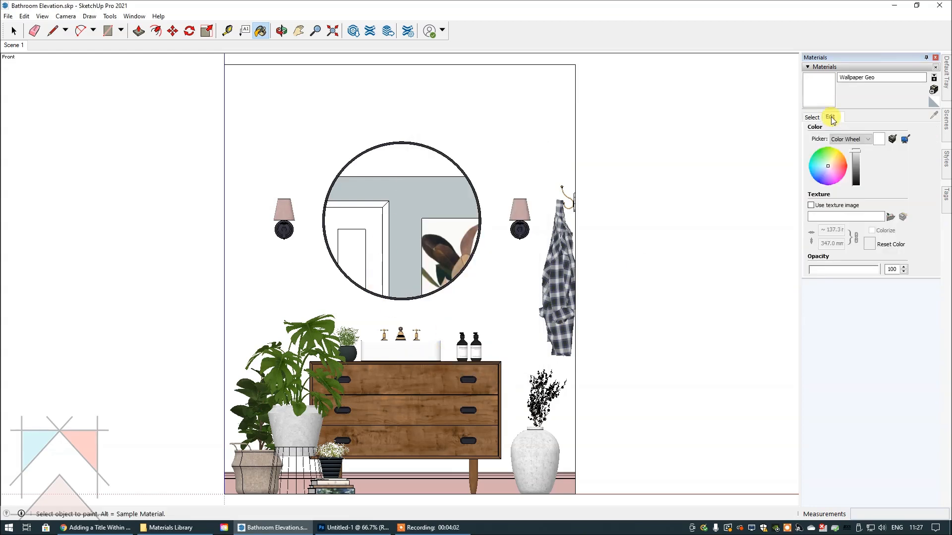
pyautogui.click(811, 205)
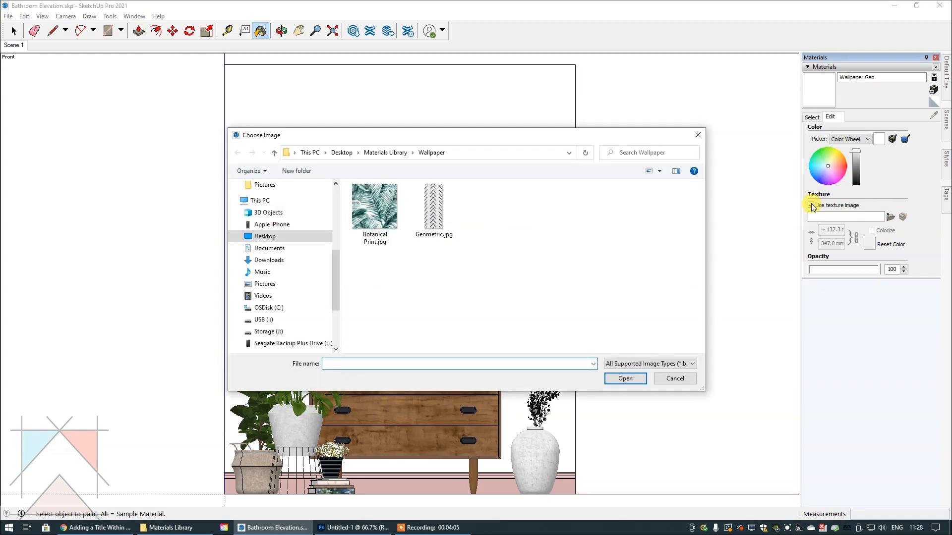
pyautogui.click(382, 154)
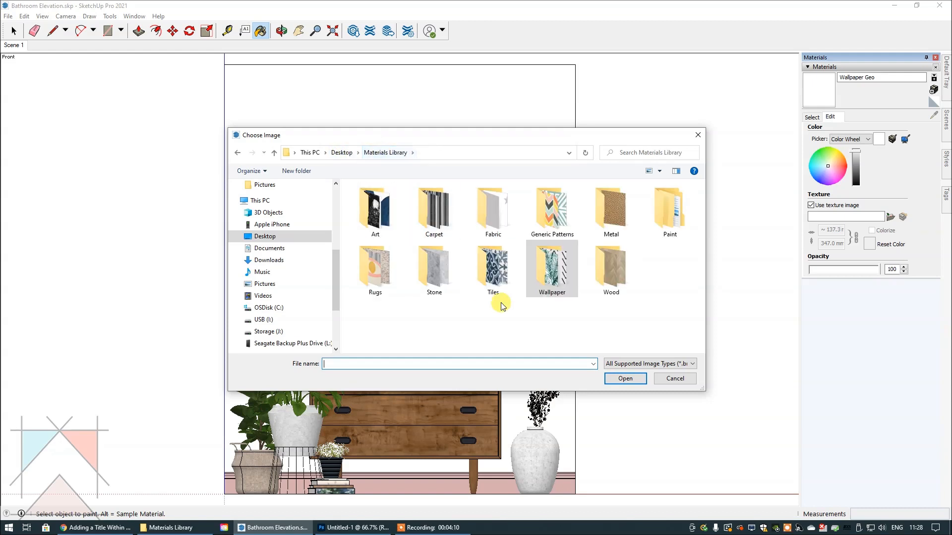
pyautogui.doubleClick(547, 266)
pyautogui.click(446, 255)
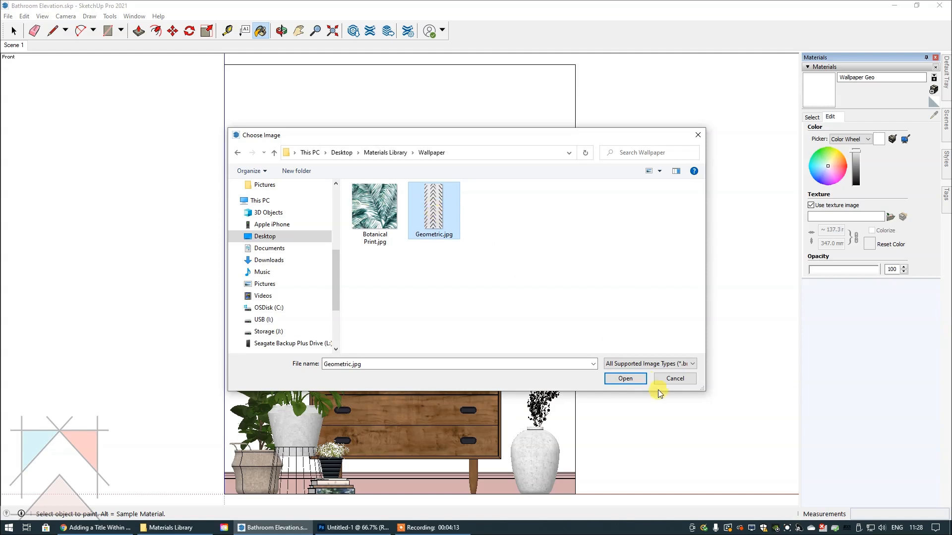
pyautogui.click(625, 379)
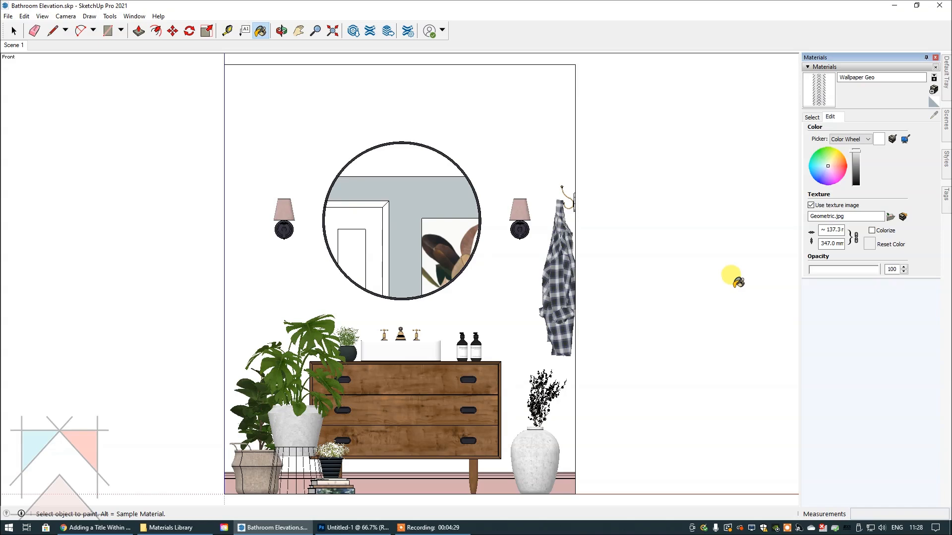
# Step: Paint the bathroom wall with the Wallpaper Geo material and raise the material's colour brightness to its maximum
pyautogui.moveTo(352, 527)
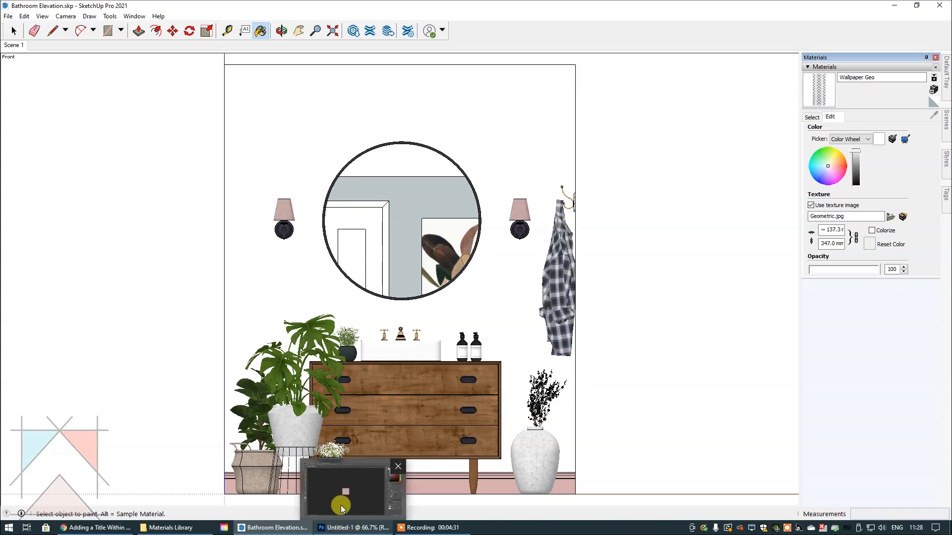
pyautogui.click(340, 504)
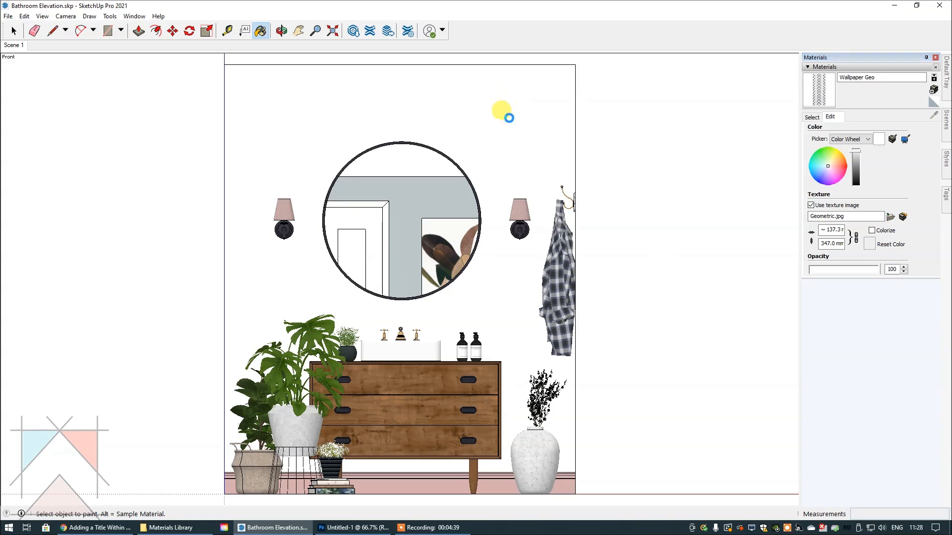
pyautogui.click(509, 114)
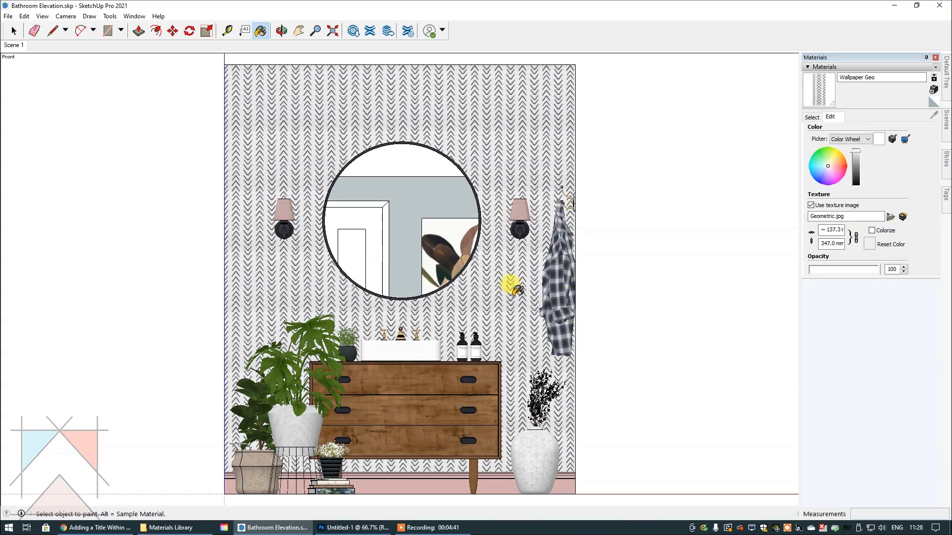
pyautogui.click(855, 151)
pyautogui.press('space')
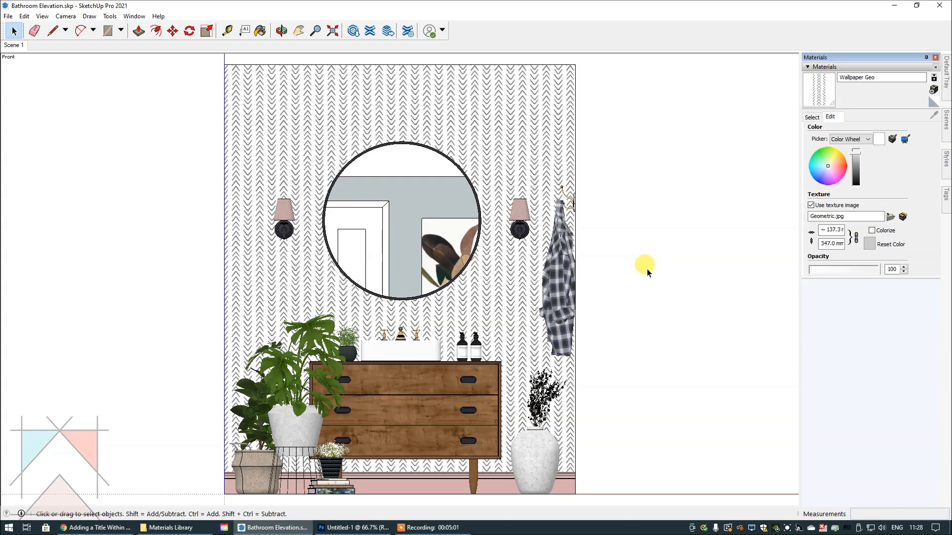
# Step: Show the built-in Materials collection instead of the in-model materials and review its list of categories
pyautogui.click(169, 527)
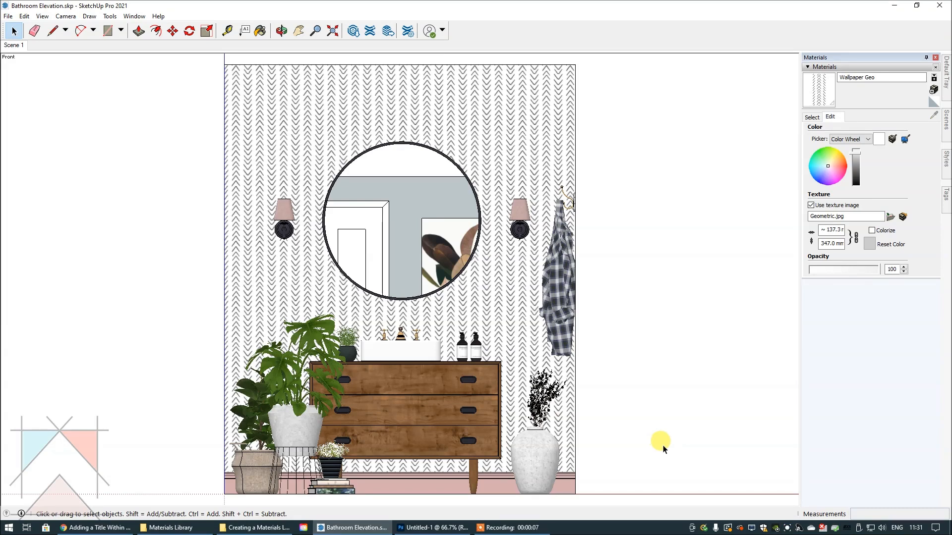
pyautogui.click(816, 120)
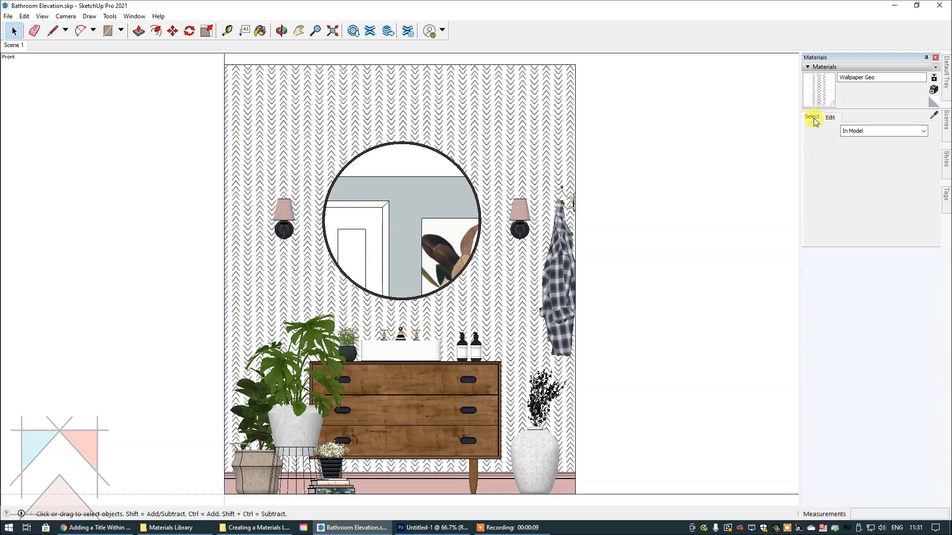
pyautogui.click(922, 131)
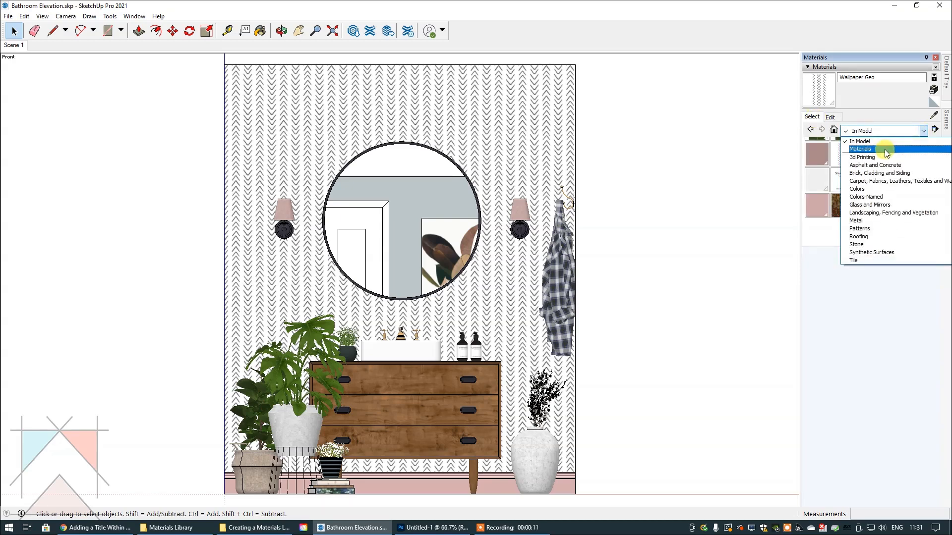
pyautogui.click(884, 149)
pyautogui.click(922, 130)
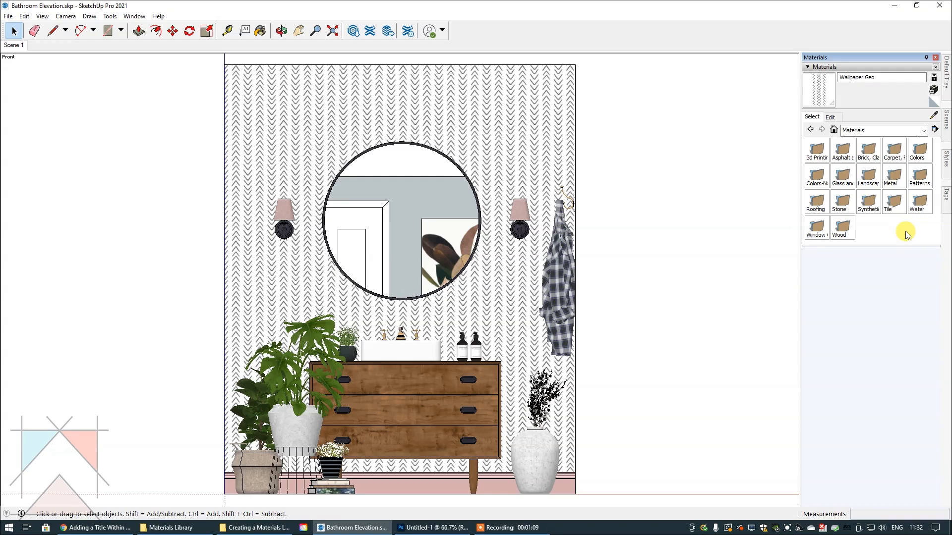
pyautogui.click(924, 130)
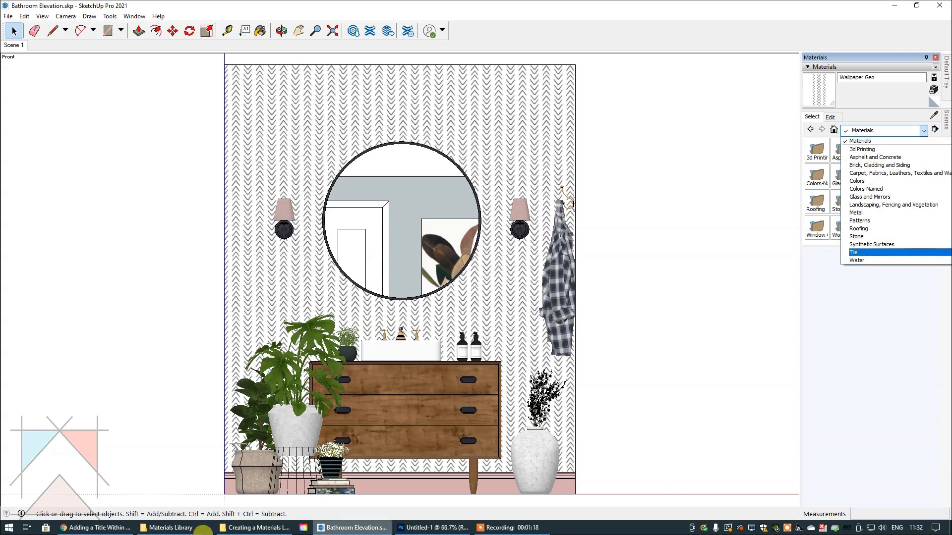
# Step: Switch to File Explorer, go to the OSDisk (C:) drive and check that hidden items are shown for the ProgramData folder
pyautogui.click(183, 528)
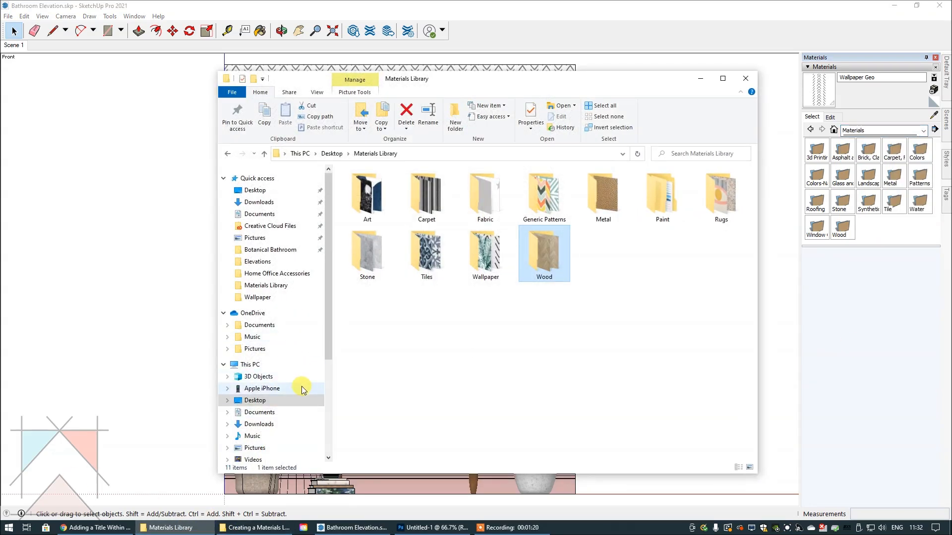
pyautogui.scroll(-3, 302, 386)
pyautogui.click(255, 429)
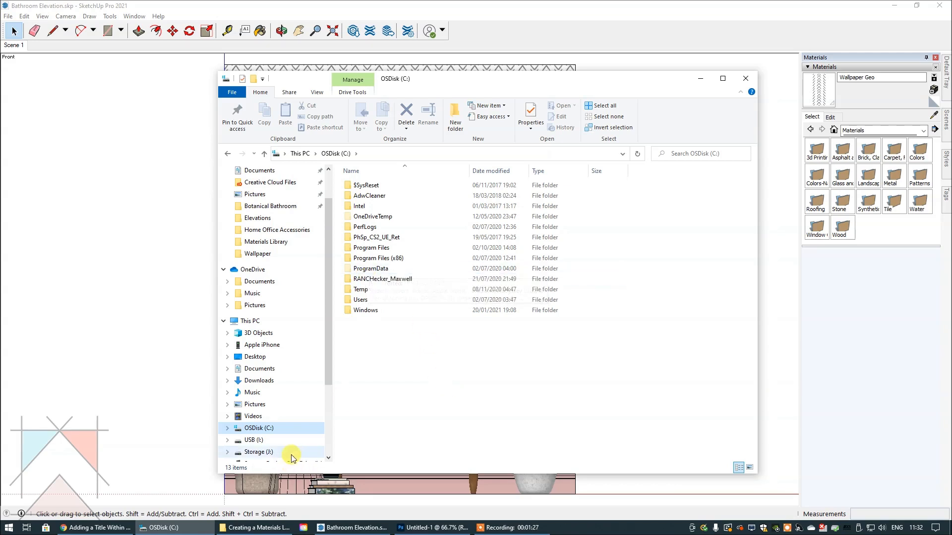
pyautogui.click(388, 269)
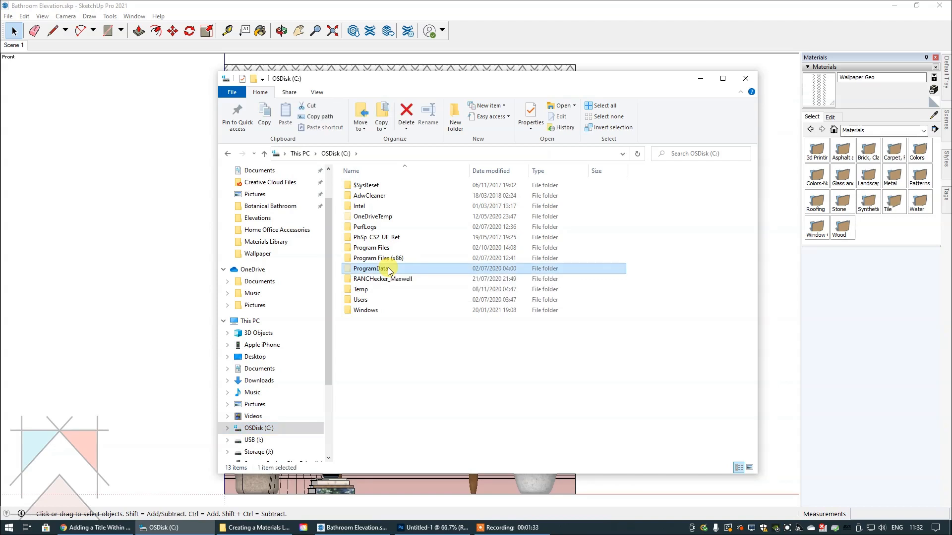
pyautogui.click(317, 92)
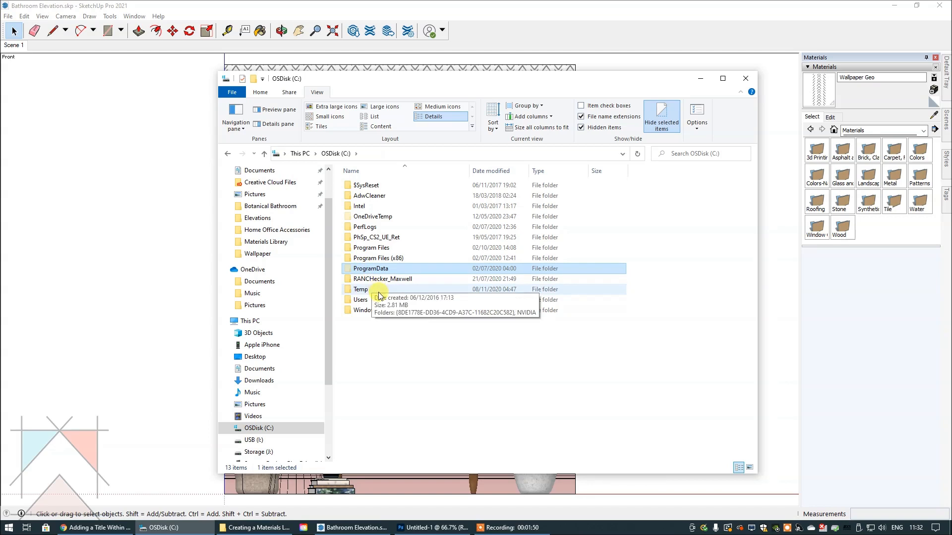
# Step: Open the folder ProgramData > SketchUp > SketchUp 2021 > SketchUp > Materials
pyautogui.doubleClick(378, 270)
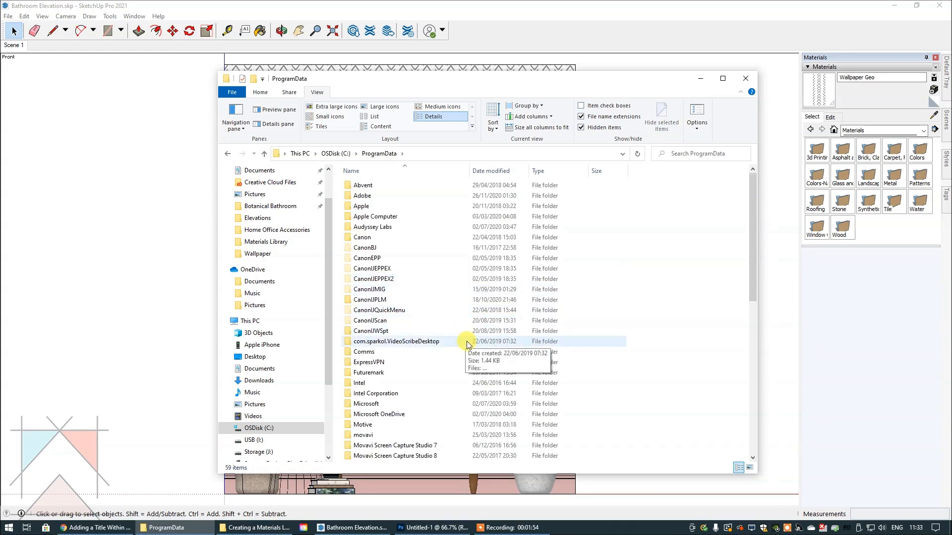
pyautogui.scroll(-6, 466, 343)
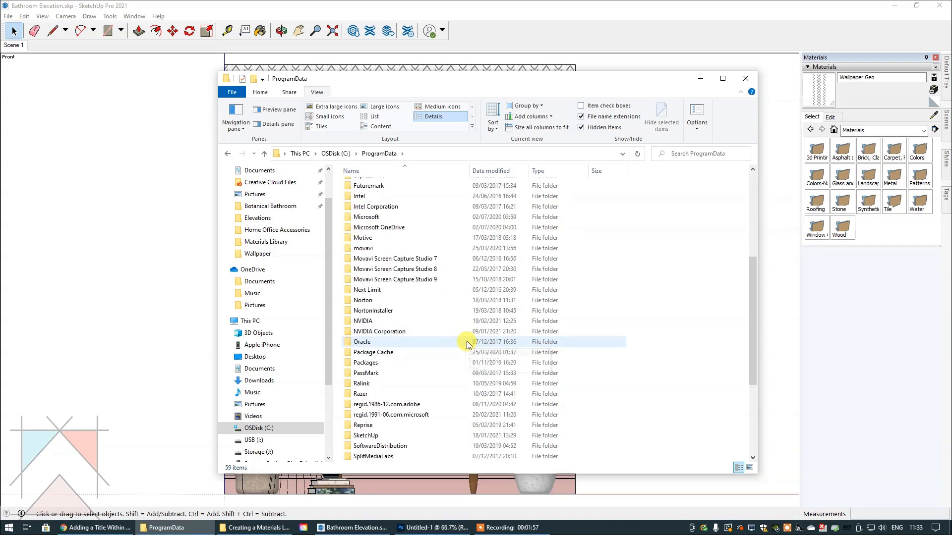
pyautogui.doubleClick(417, 435)
pyautogui.doubleClick(389, 237)
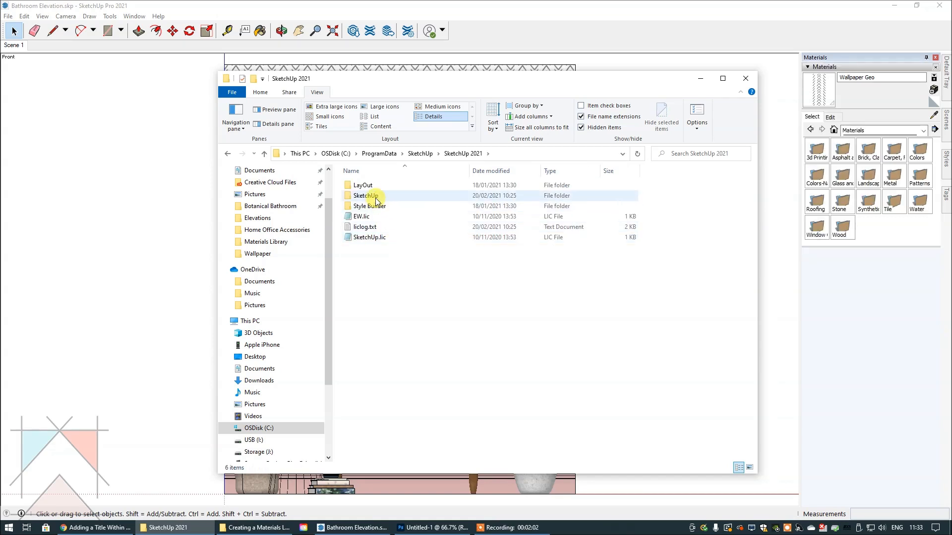
pyautogui.doubleClick(369, 197)
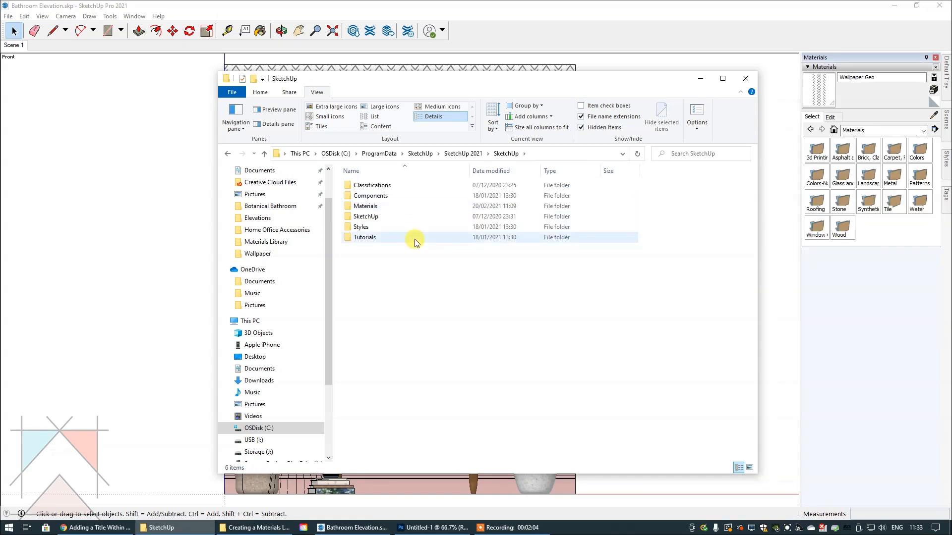
pyautogui.doubleClick(365, 206)
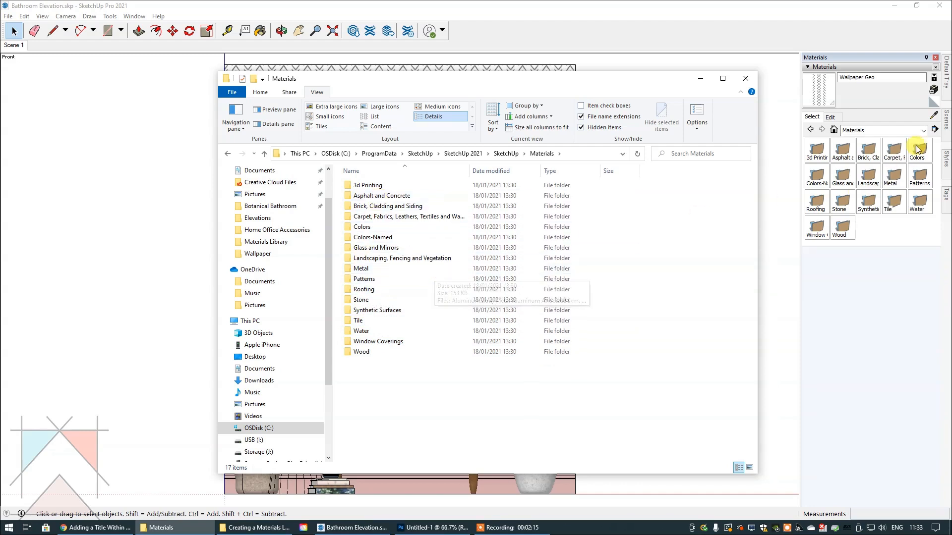
# Step: Compare SketchUp's material categories with the folders on disk and look through the files in the Patterns folder
pyautogui.click(924, 132)
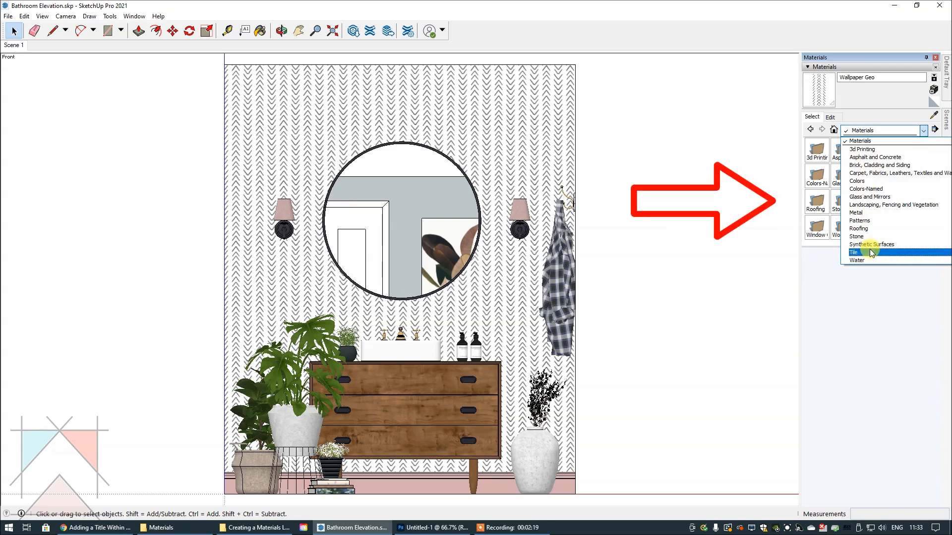
pyautogui.click(178, 529)
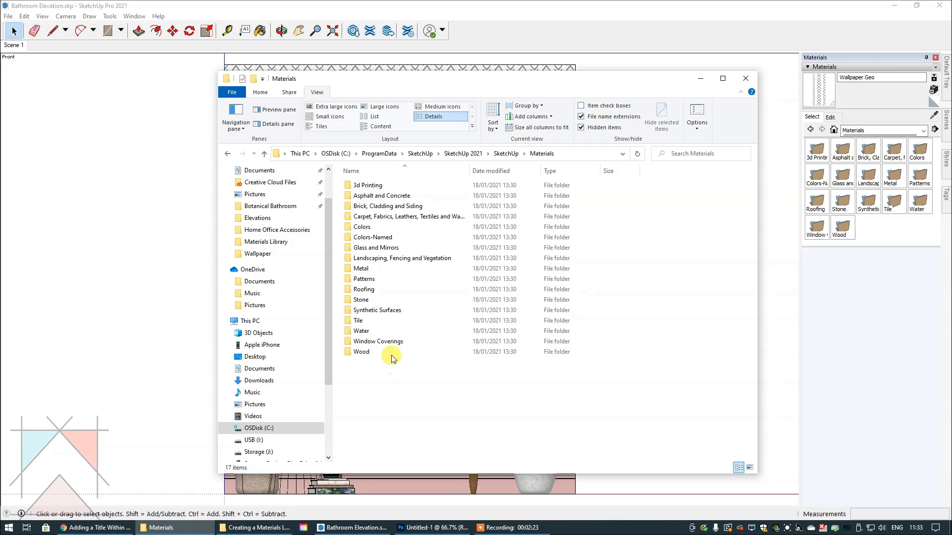
pyautogui.doubleClick(371, 278)
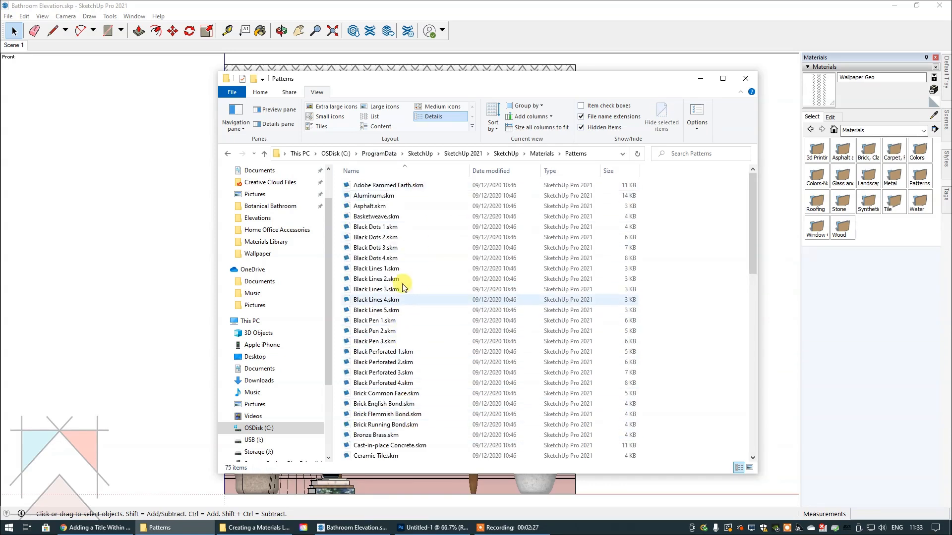
pyautogui.scroll(-9, 452, 309)
pyautogui.scroll(9, 454, 358)
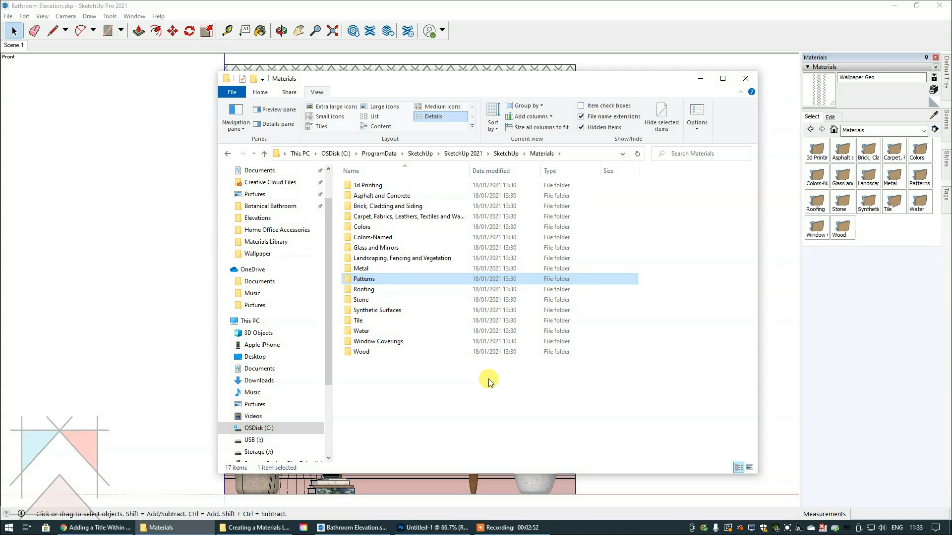
# Step: Look through the .skm files in the Metal folder and compare them with the material categories in SketchUp
pyautogui.click(699, 80)
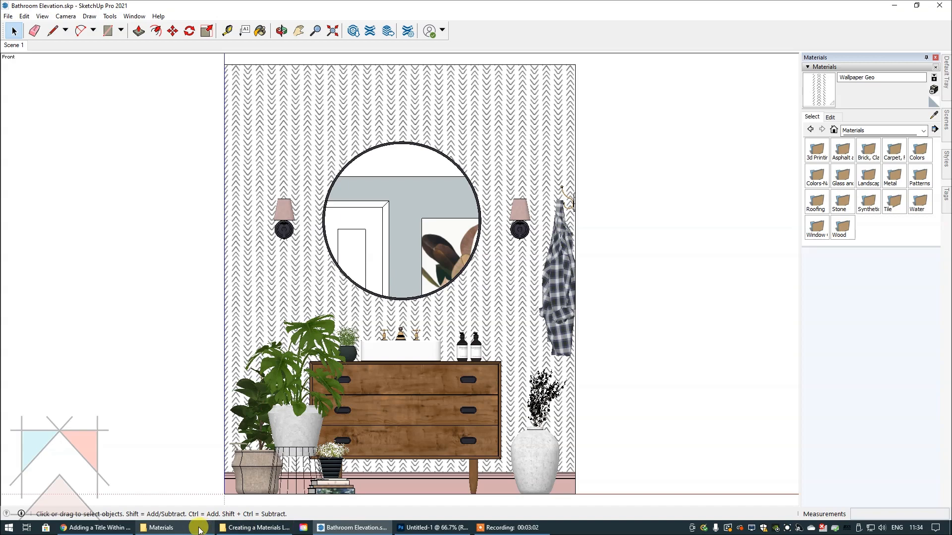
pyautogui.click(157, 528)
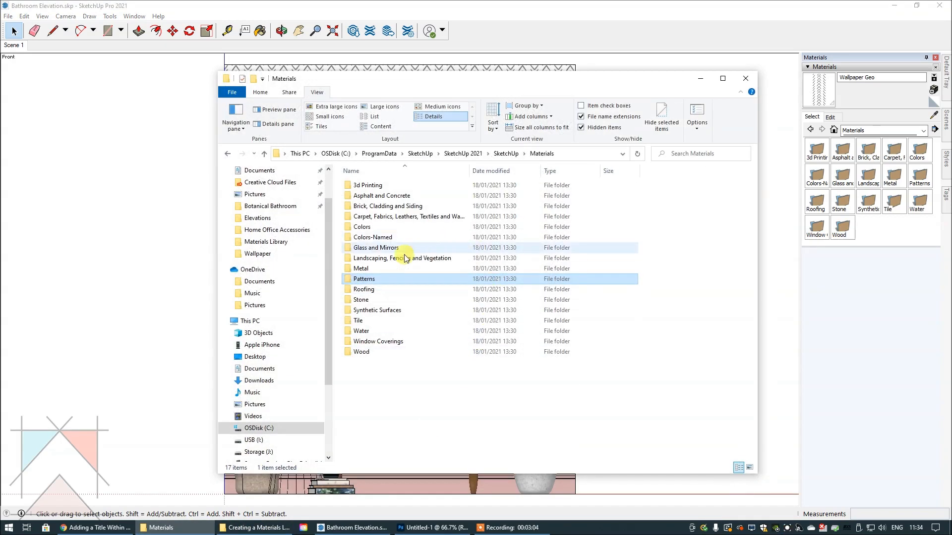
pyautogui.doubleClick(366, 268)
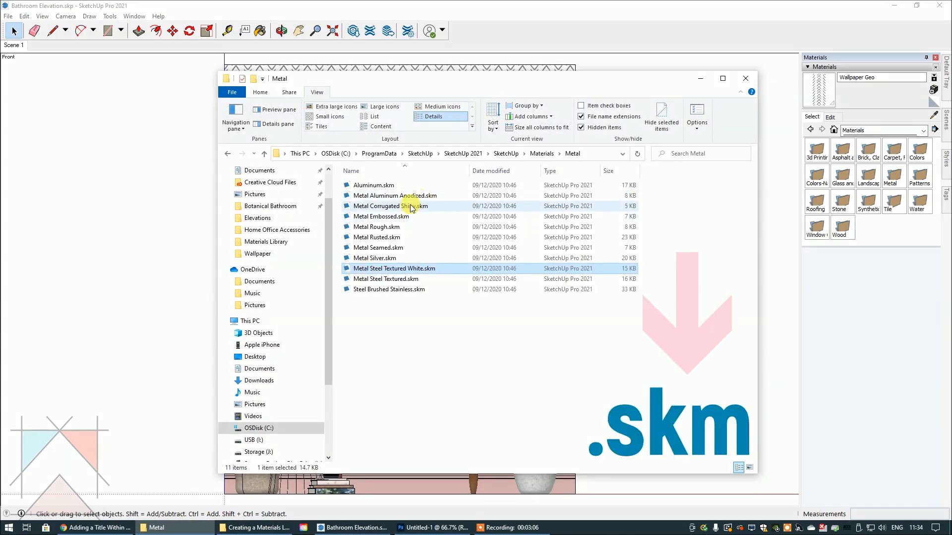
pyautogui.click(701, 79)
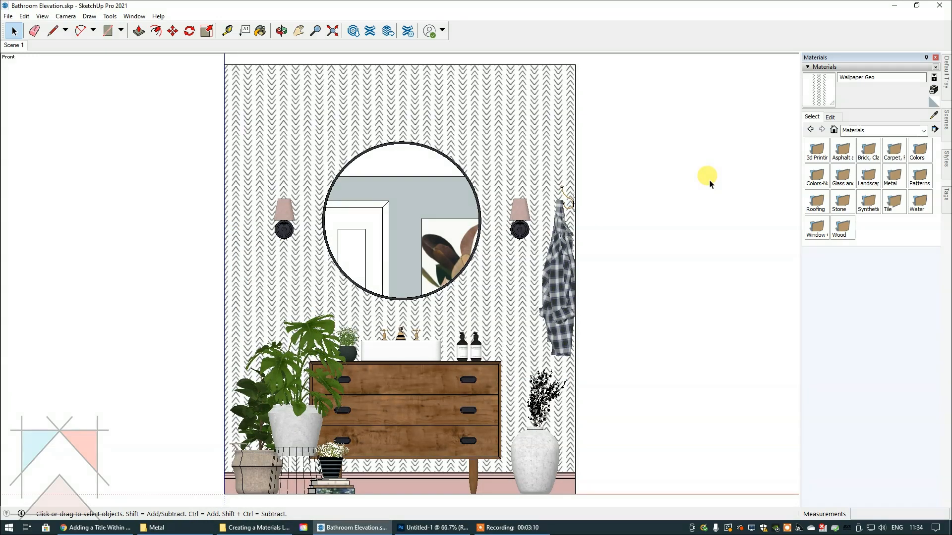
pyautogui.click(157, 527)
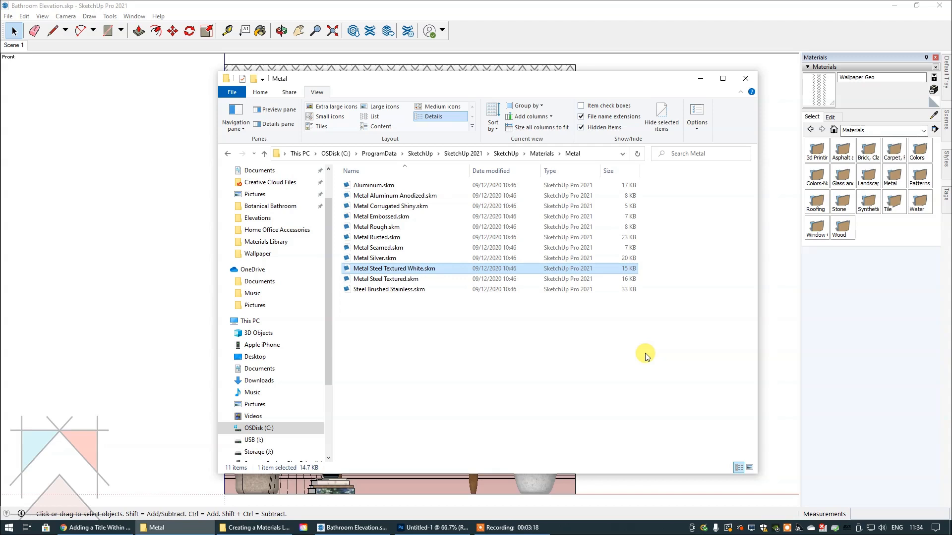
# Step: Create a new folder named Wallpaper inside SketchUp's Materials folder
pyautogui.click(536, 154)
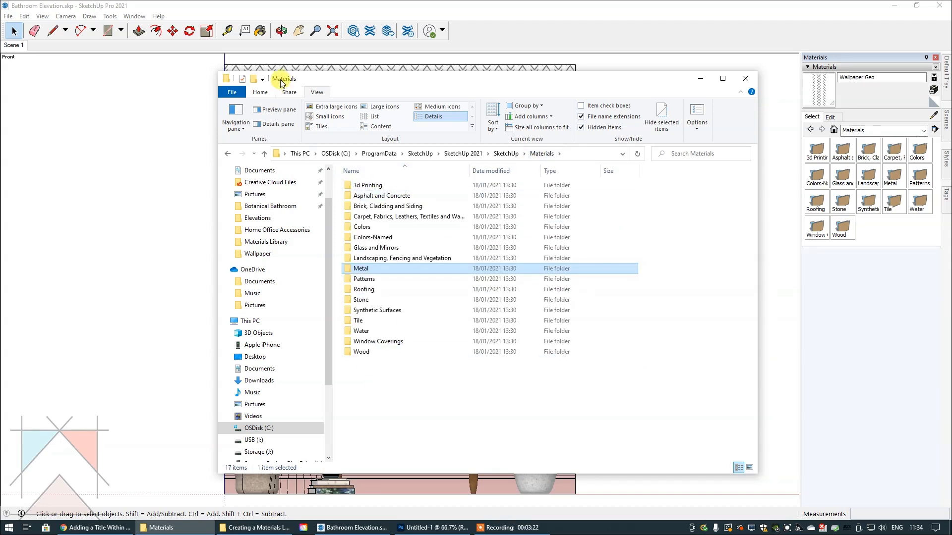
pyautogui.click(253, 78)
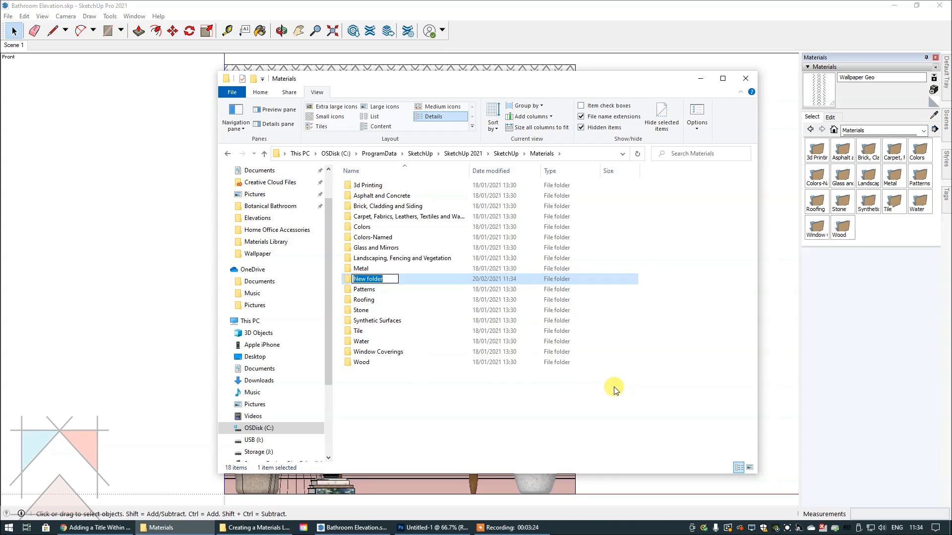
pyautogui.write('Wallpaper')
pyautogui.click(624, 440)
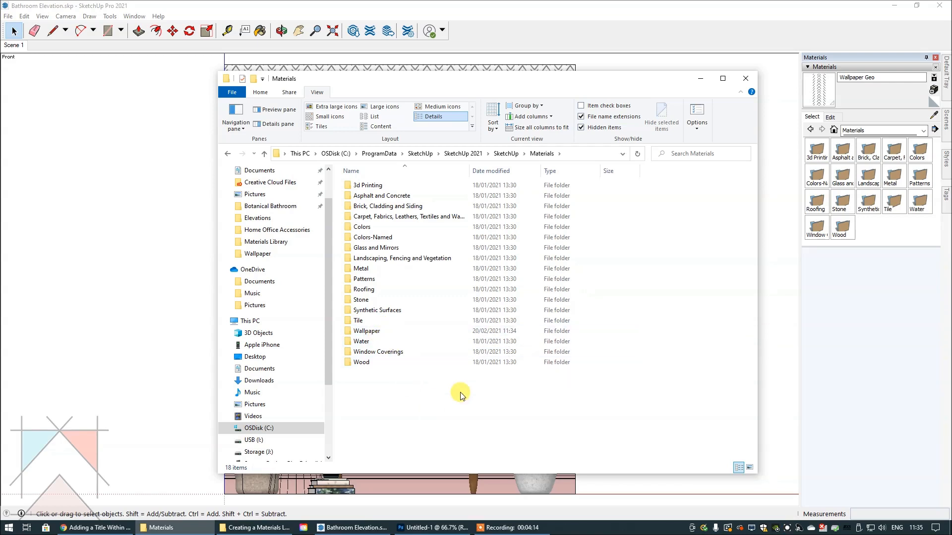
# Step: Switch to SketchUp and save the in-model material apex wp into the Wallpaper folder as Wallpaper Geo in .skm format
pyautogui.click(700, 78)
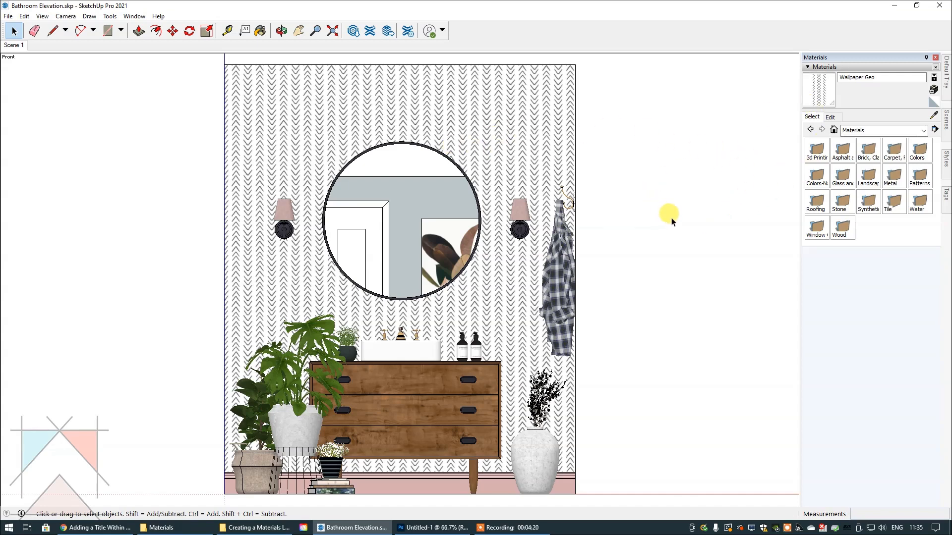
pyautogui.click(923, 130)
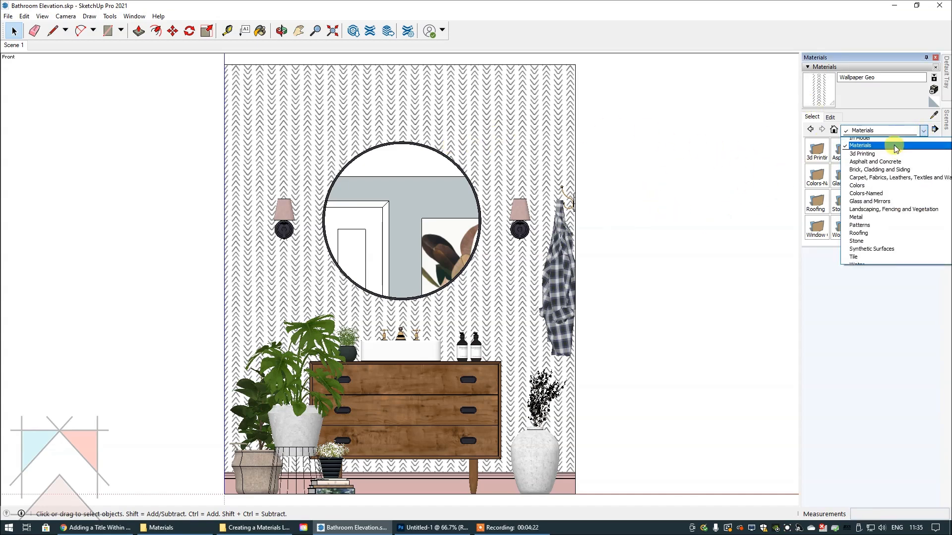
pyautogui.click(874, 142)
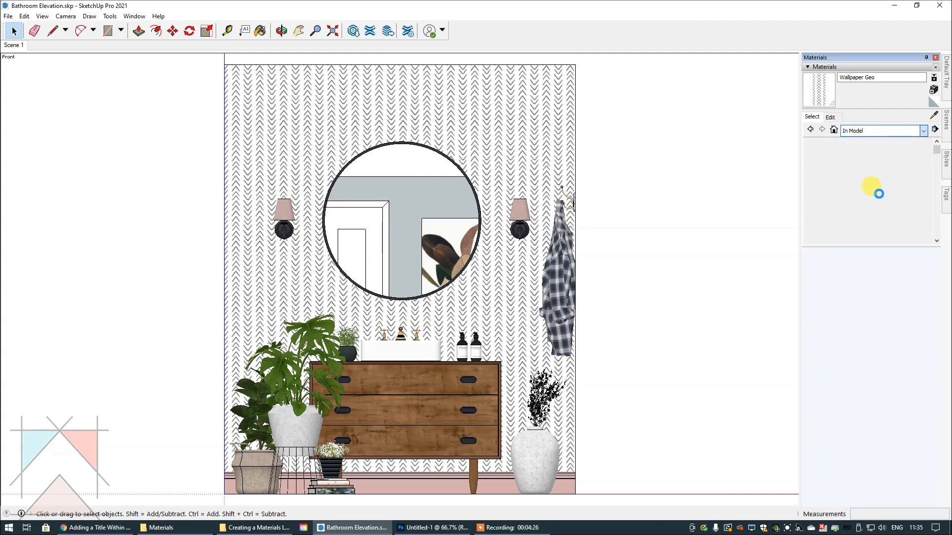
pyautogui.click(842, 225)
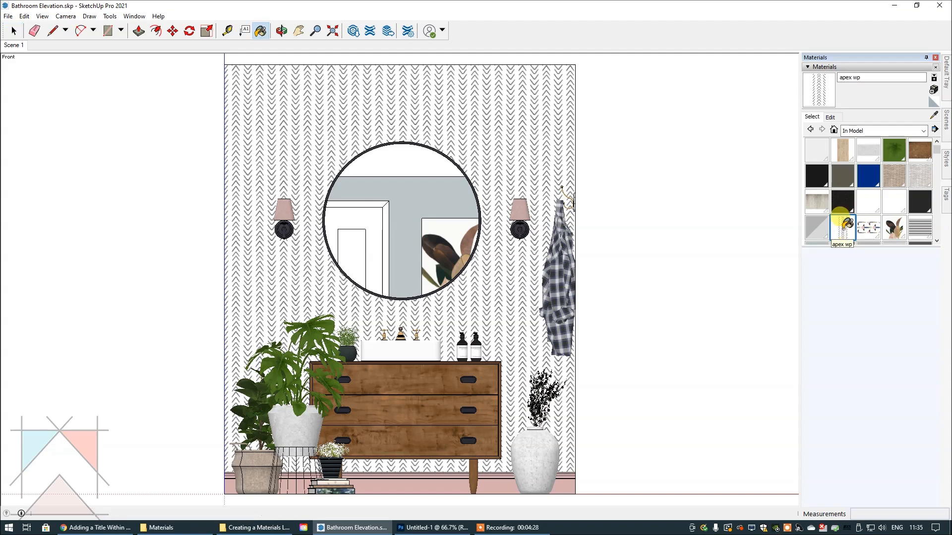
pyautogui.rightClick(844, 230)
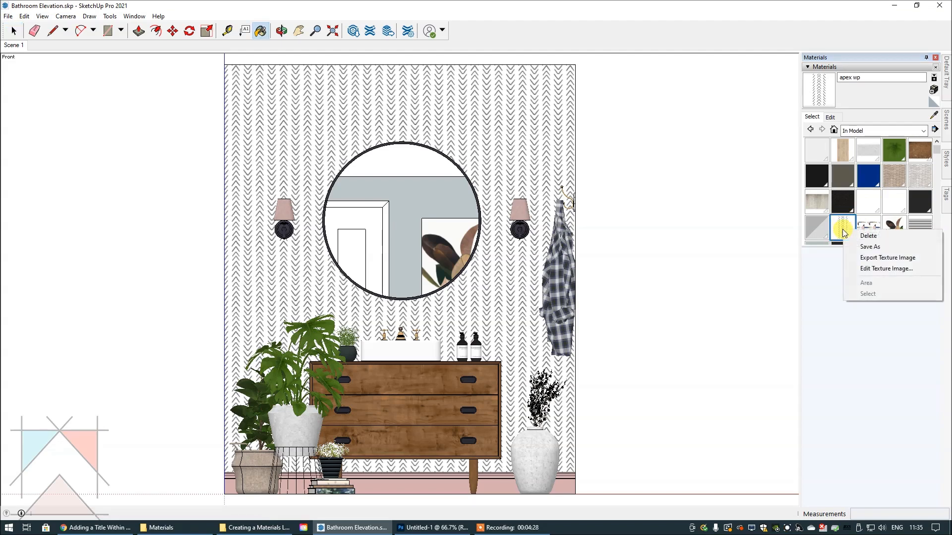
pyautogui.click(872, 247)
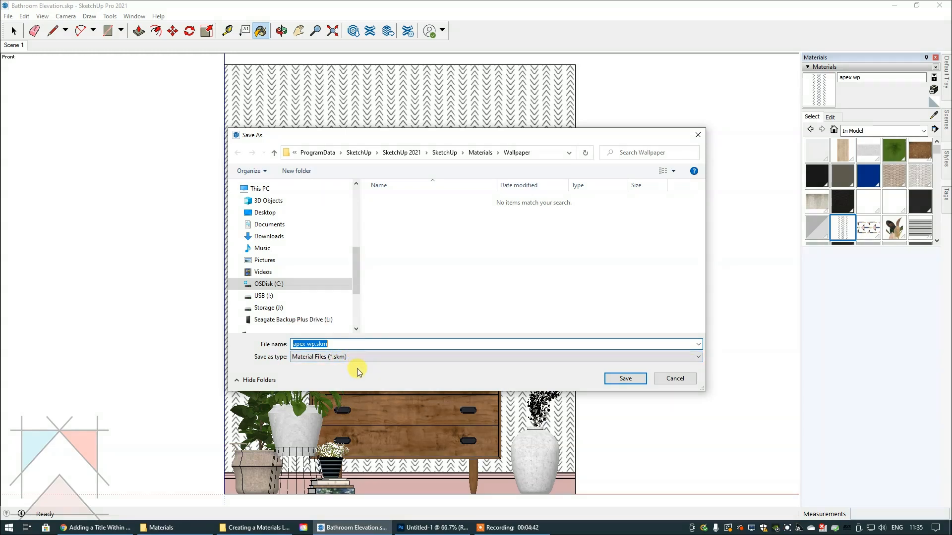
pyautogui.write('Wallpaper Geo')
pyautogui.click(622, 379)
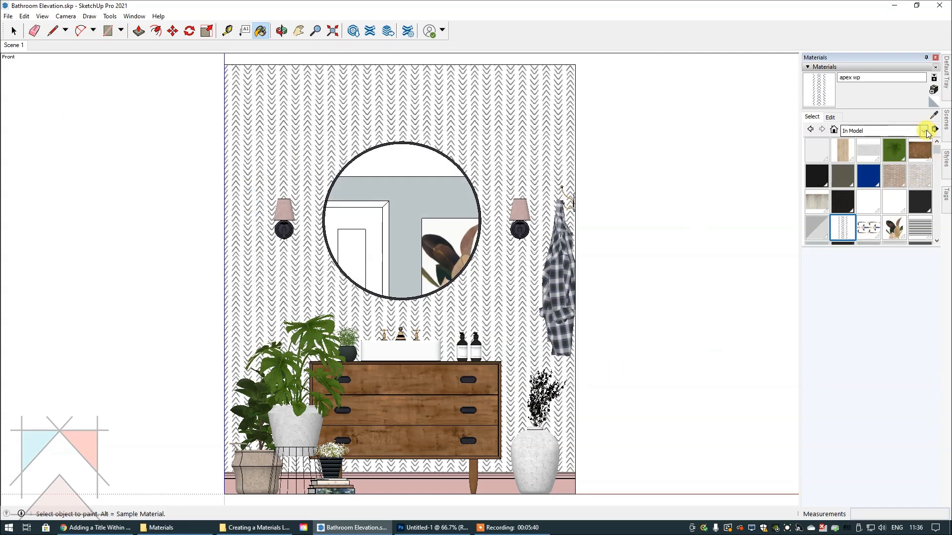
# Step: Show the Materials collection and open its Wallpaper category to check the saved material
pyautogui.click(925, 131)
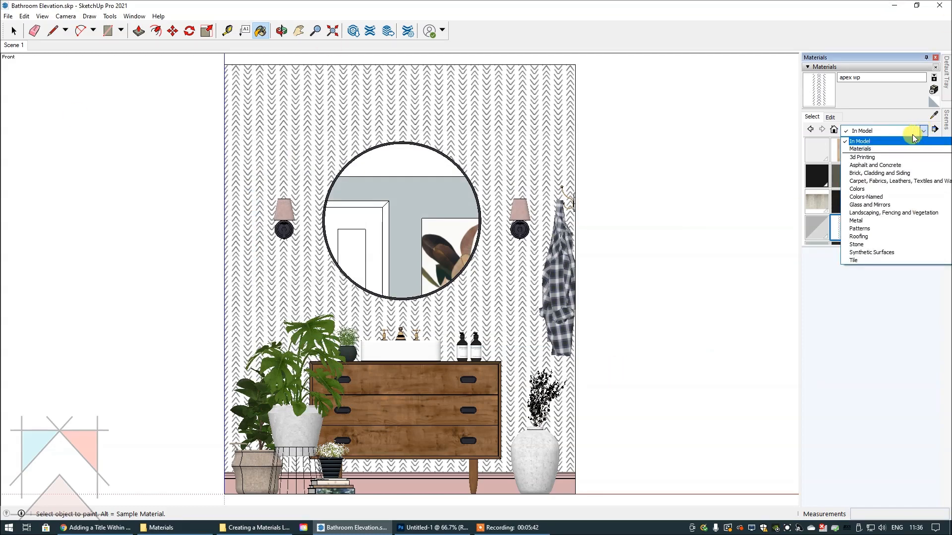
pyautogui.click(896, 149)
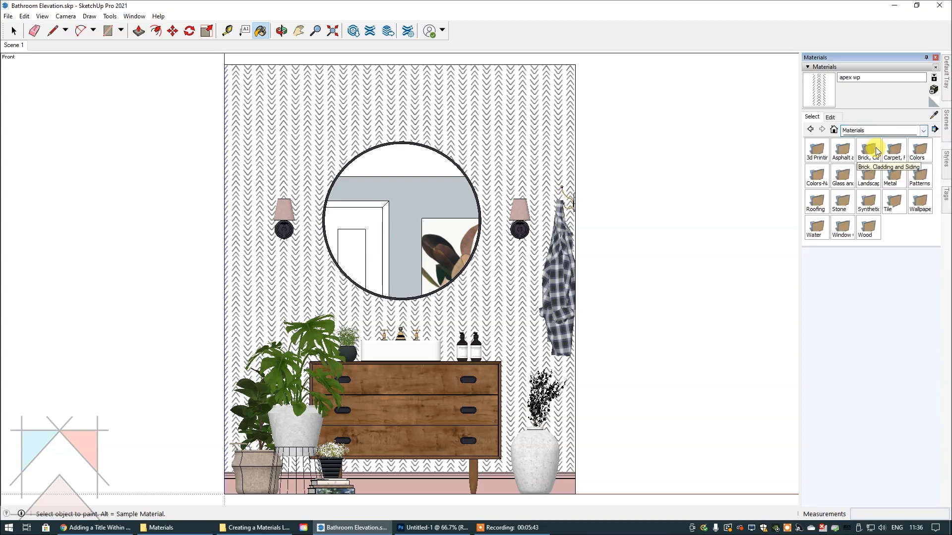
pyautogui.click(919, 209)
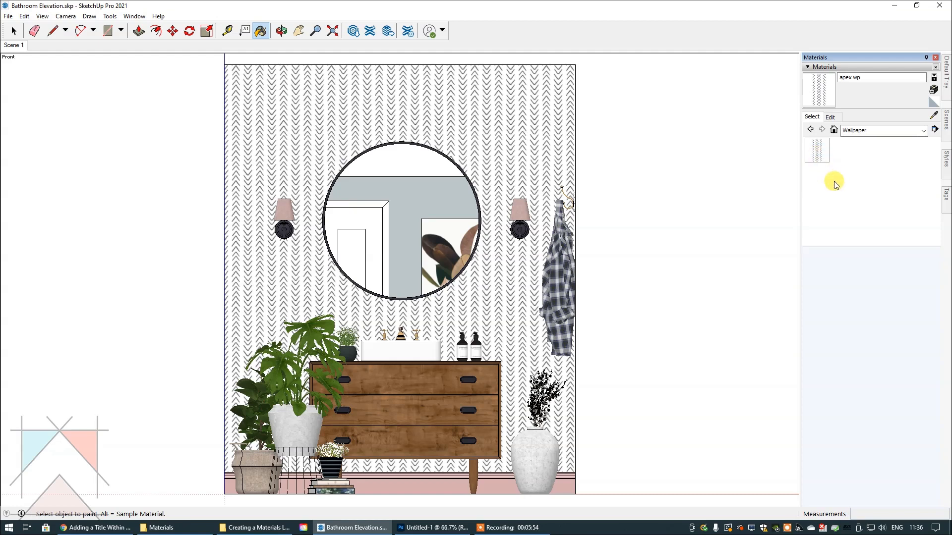
# Step: Draw a test rectangle about 795 by 975 mm beside the bathroom elevation and reverse its face
pyautogui.click(108, 31)
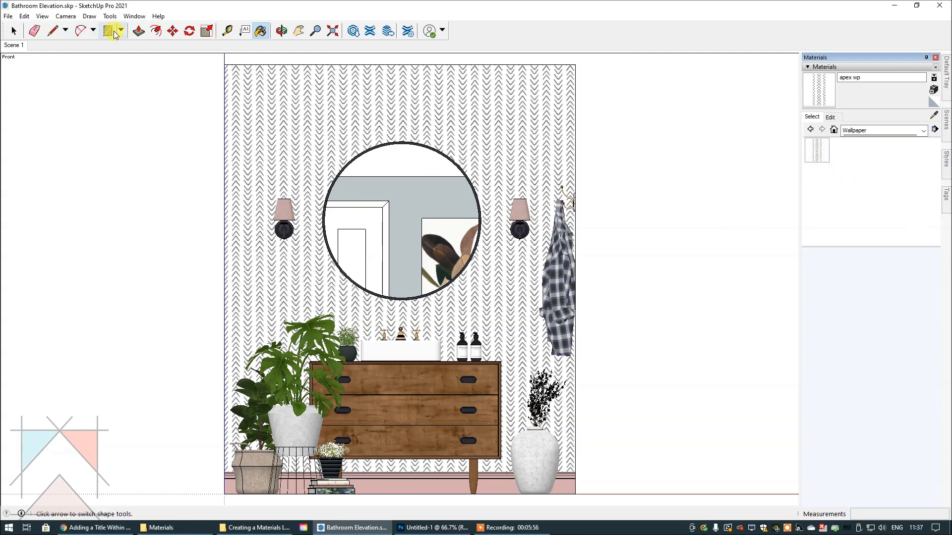
pyautogui.click(59, 192)
pyautogui.click(196, 360)
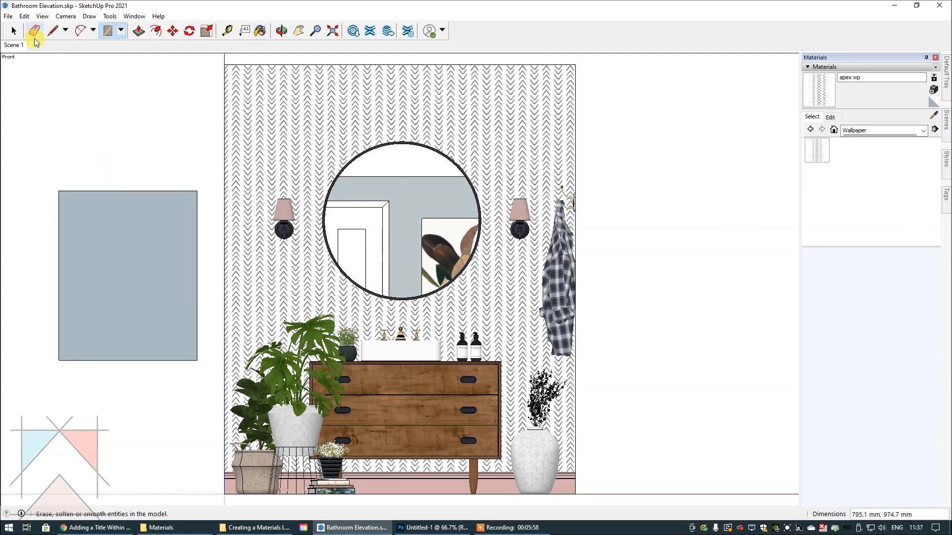
pyautogui.click(14, 31)
pyautogui.rightClick(117, 244)
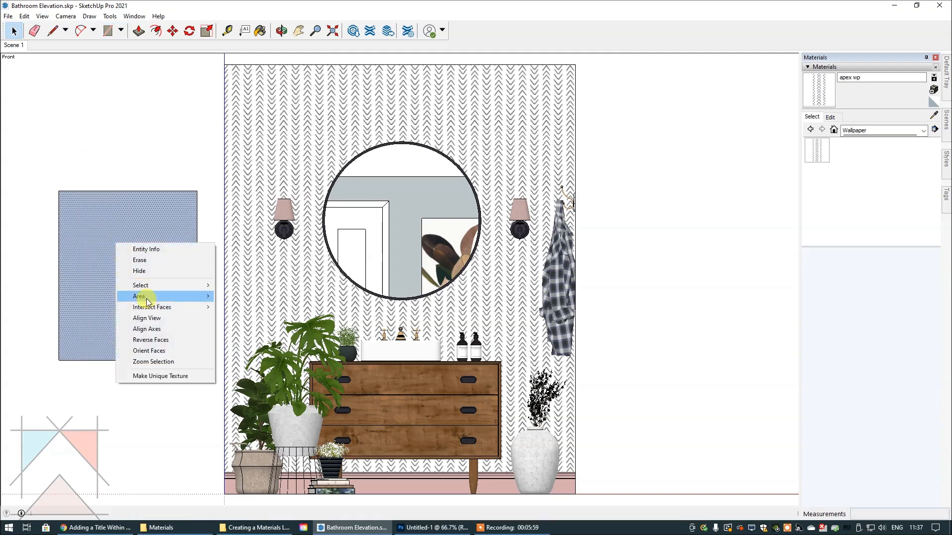
pyautogui.click(154, 339)
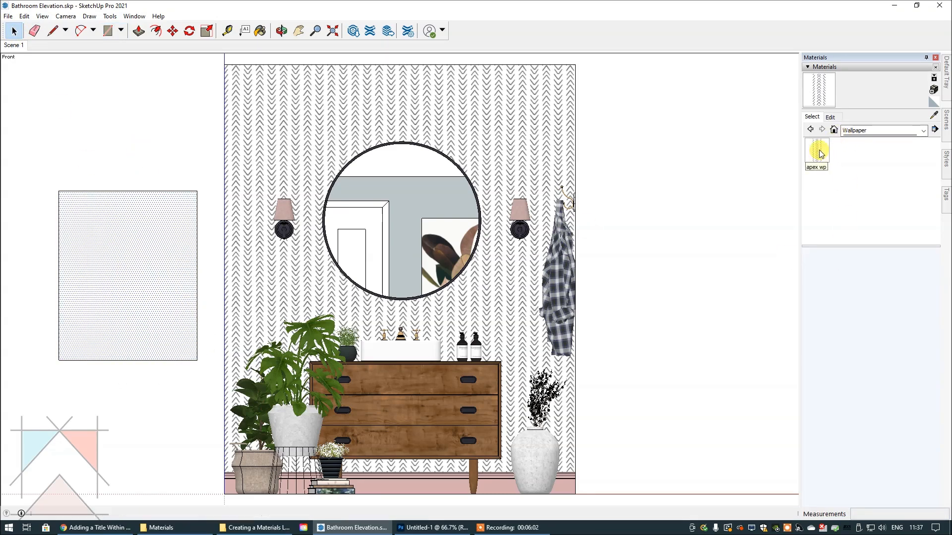
# Step: Test the apex wp material from the Wallpaper category on the rectangle's face and delete the rectangle
pyautogui.click(816, 150)
pyautogui.click(149, 252)
pyautogui.click(13, 31)
pyautogui.click(97, 116)
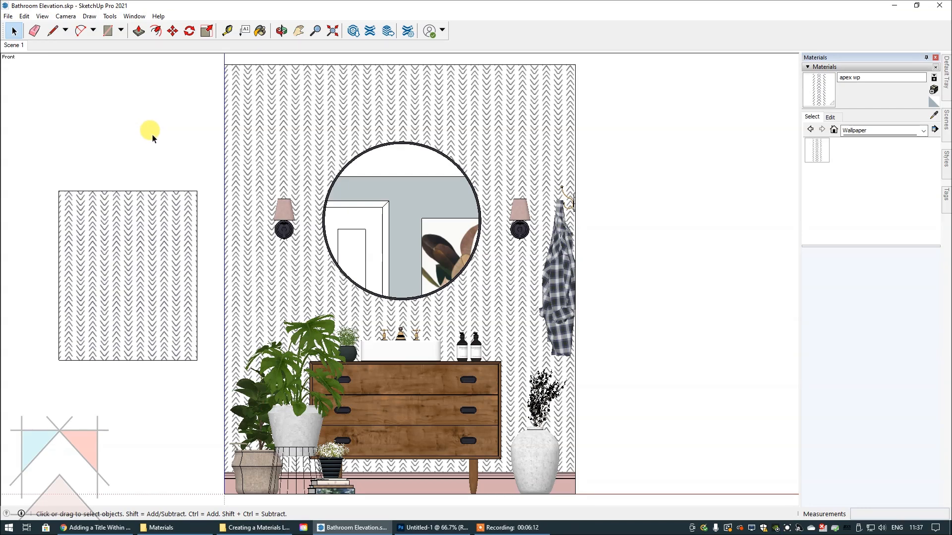
pyautogui.moveTo(36, 168); pyautogui.dragTo(206, 402)
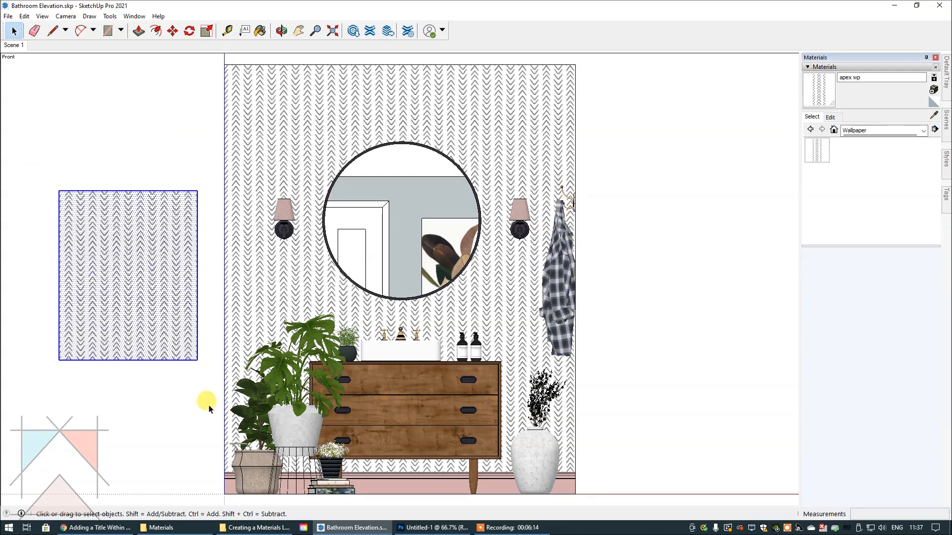
pyautogui.press('Delete')
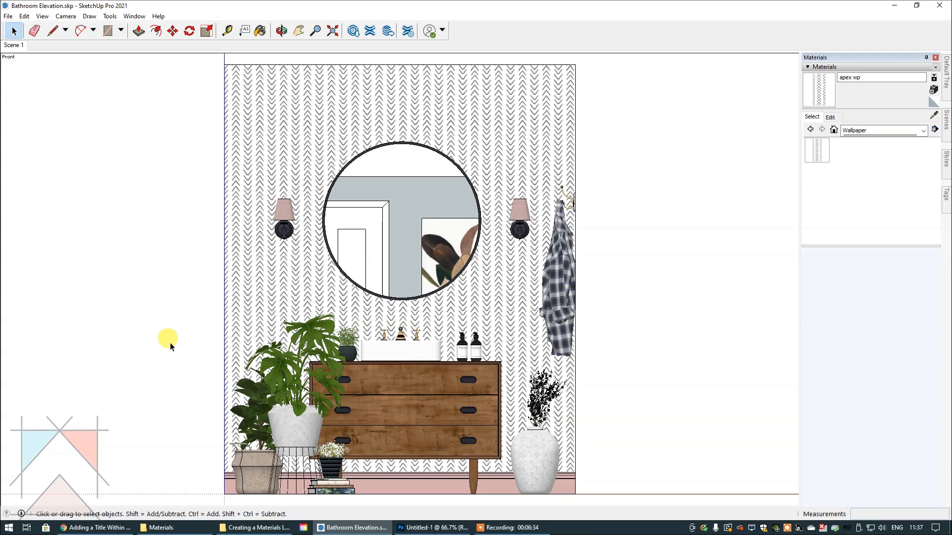
# Step: Switch to File Explorer, open Desktop > Materials Library and look through the JPEG images in its Art folder
pyautogui.click(158, 527)
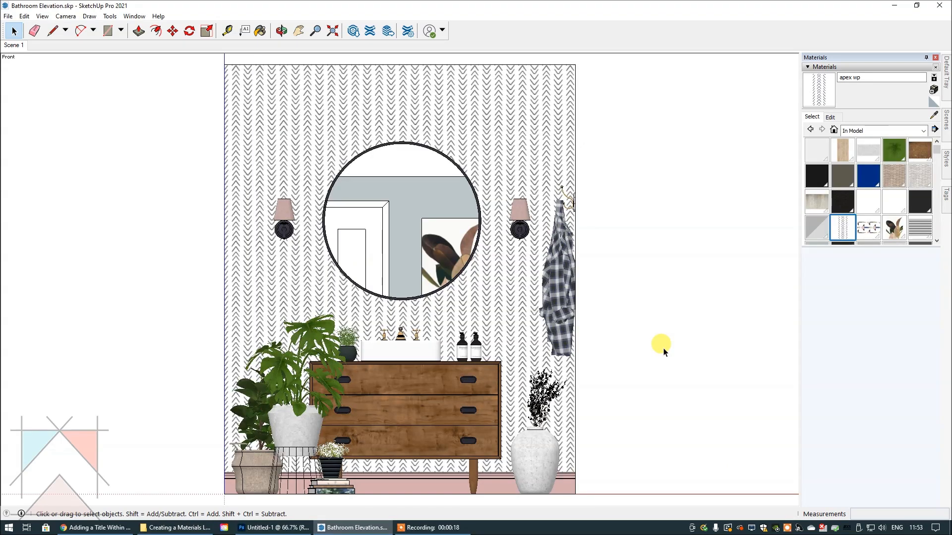
pyautogui.click(176, 528)
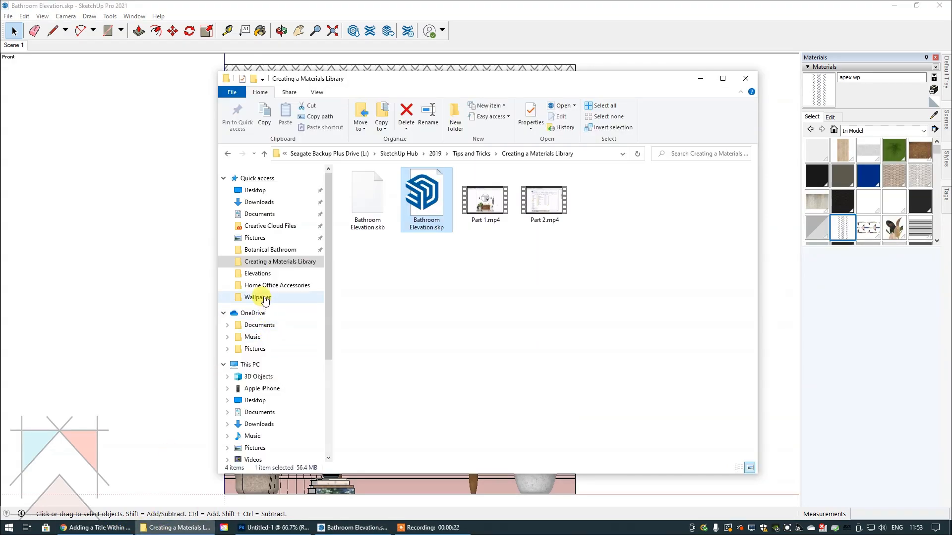
pyautogui.click(257, 298)
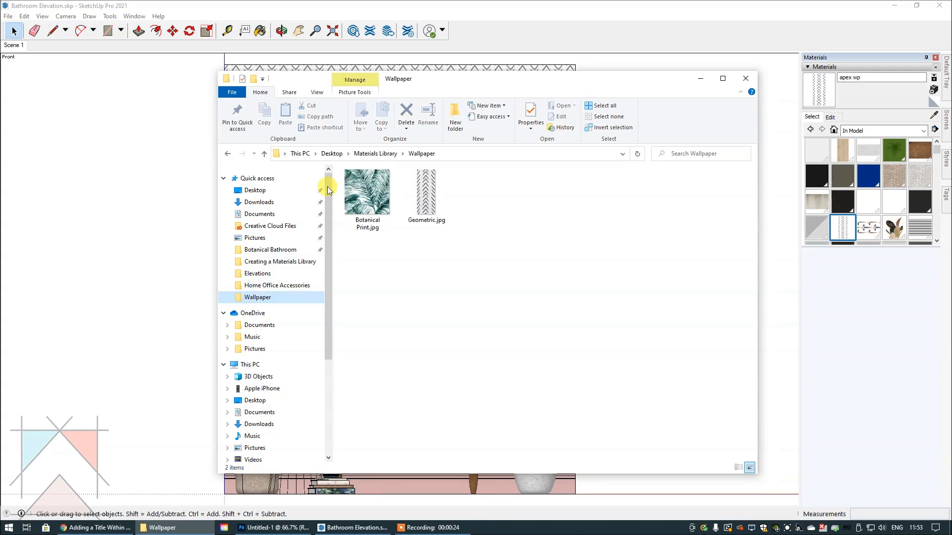
pyautogui.click(366, 155)
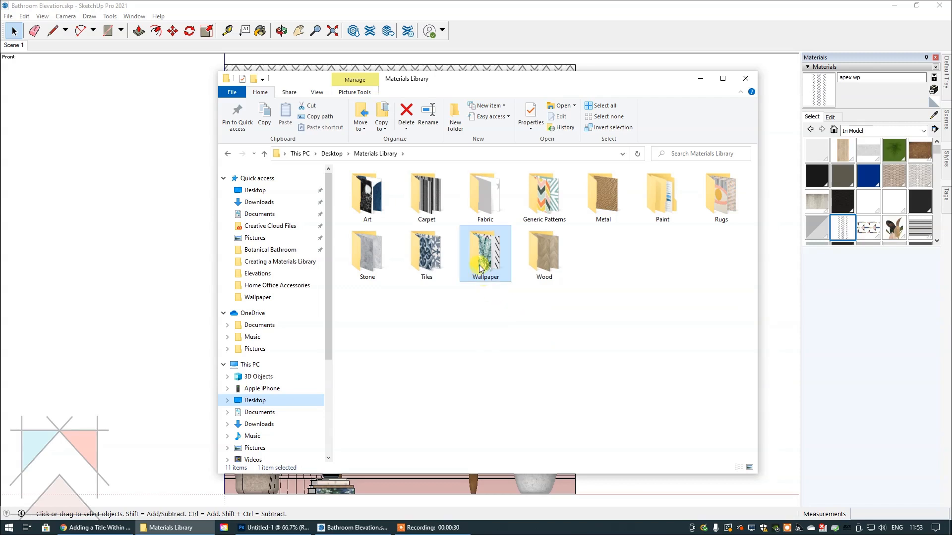
pyautogui.doubleClick(371, 200)
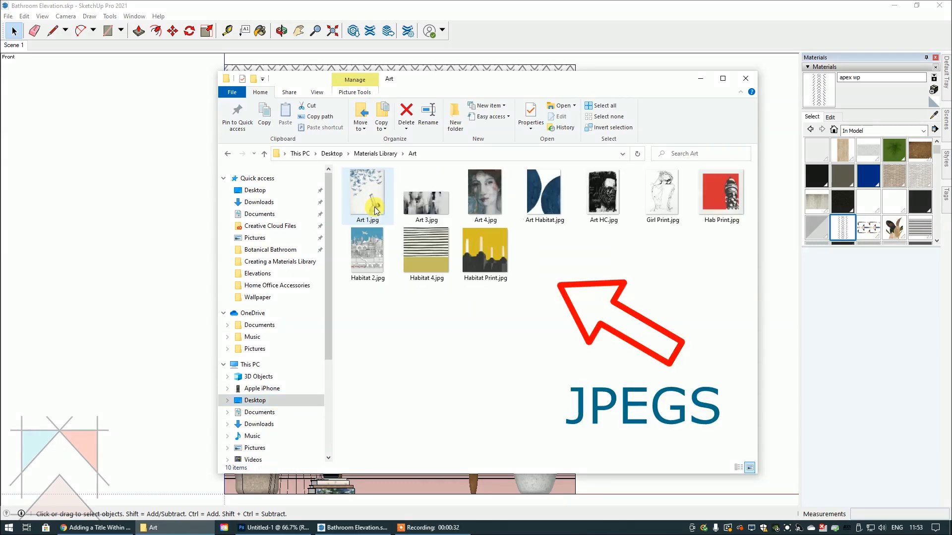
pyautogui.click(376, 153)
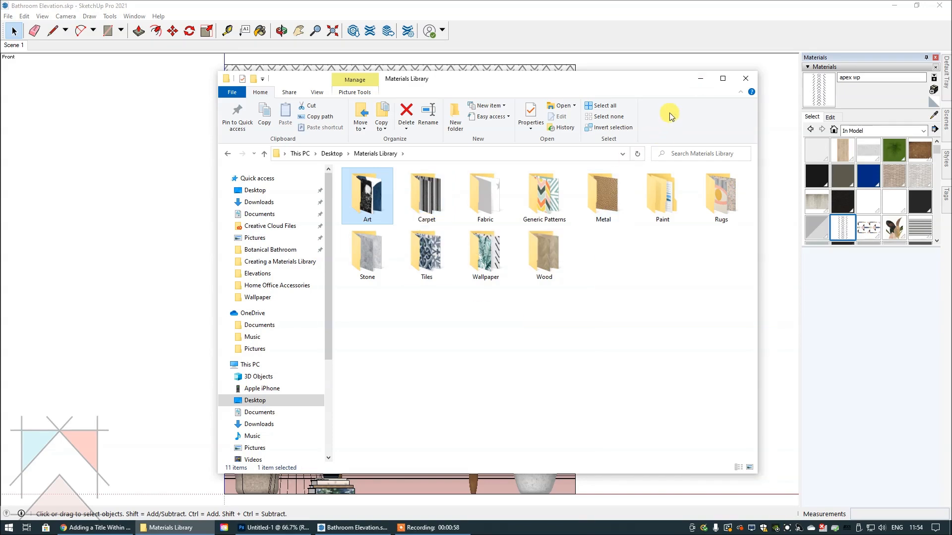
# Step: Return to SketchUp and review the list of material collections, keeping the In Model collection selected
pyautogui.click(700, 78)
pyautogui.click(945, 121)
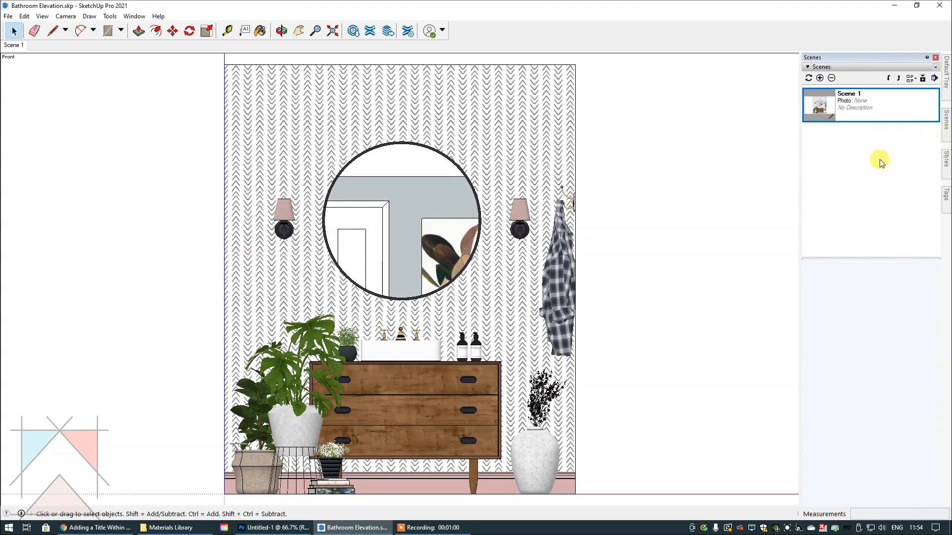
pyautogui.click(919, 131)
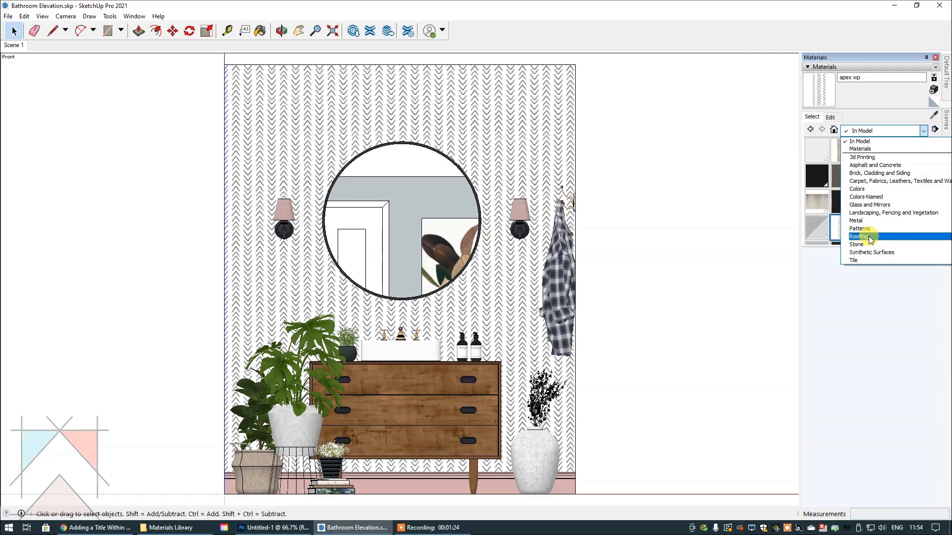
pyautogui.click(873, 307)
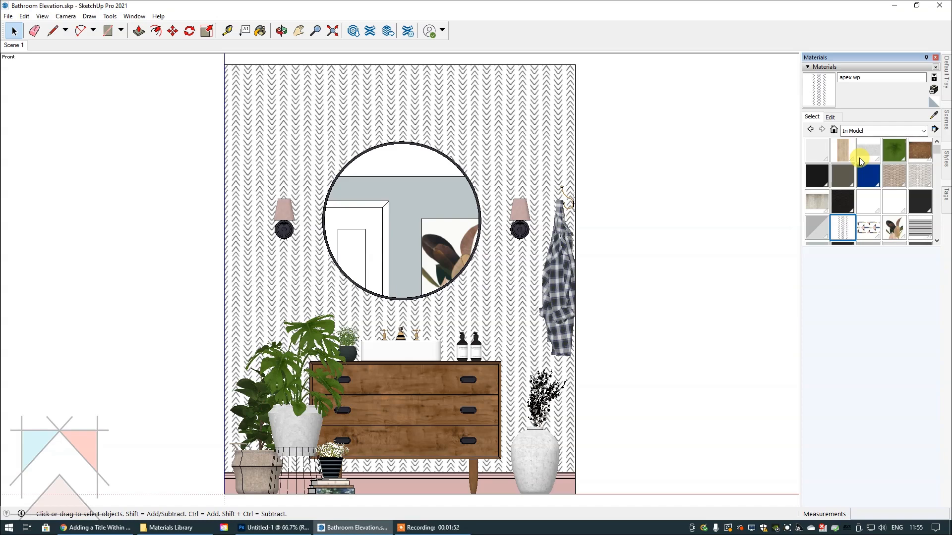
# Step: Switch to File Explorer, create a folder named Custom SketchUp Materials on the Desktop and open it
pyautogui.click(171, 528)
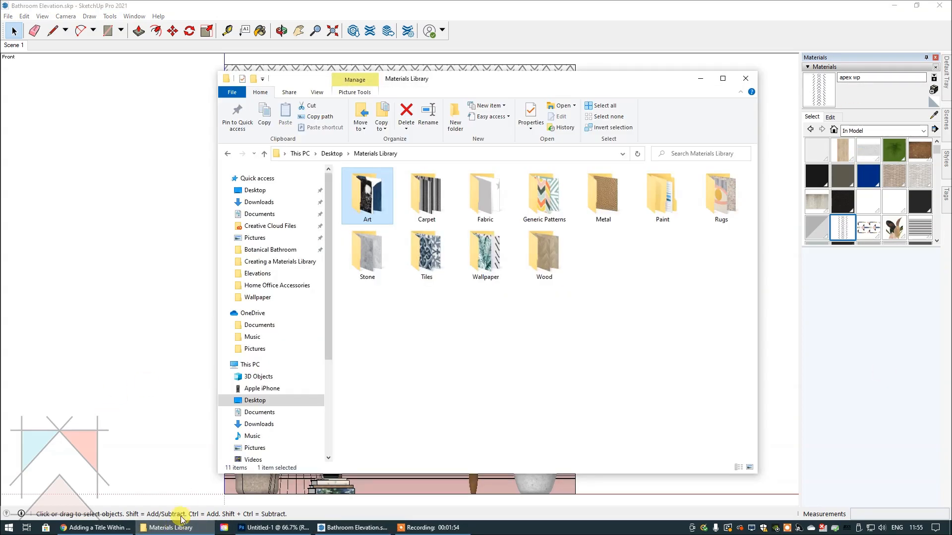
pyautogui.click(334, 158)
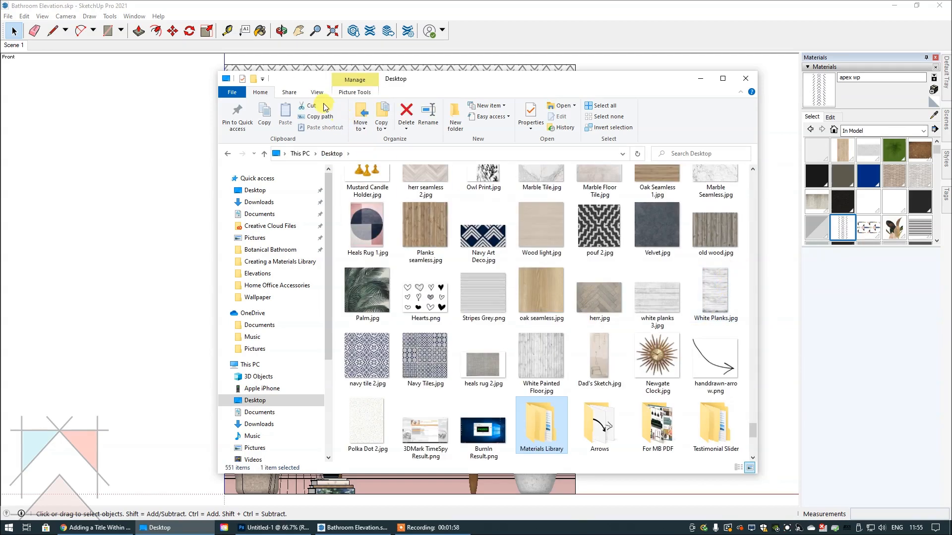
pyautogui.moveTo(754, 425); pyautogui.dragTo(751, 434)
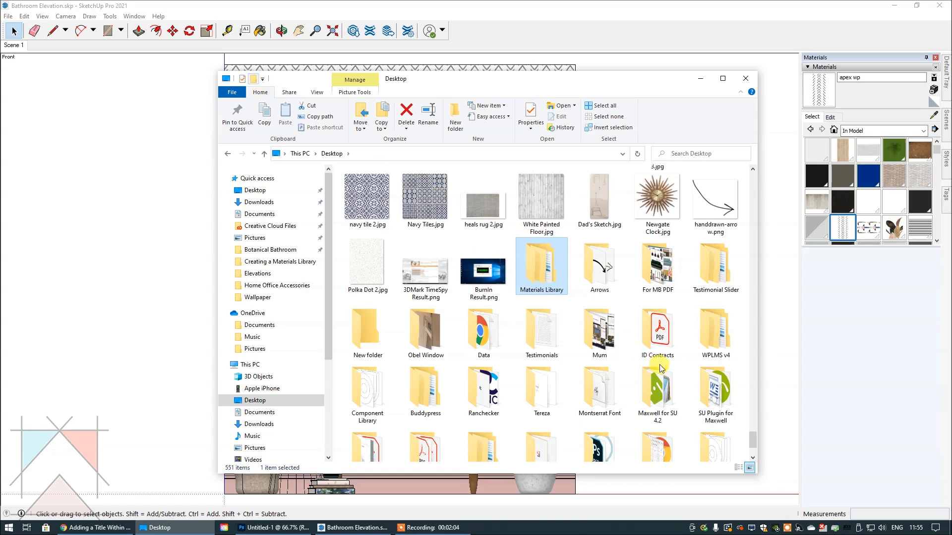
pyautogui.hotkey('ctrl', 'shift', 'n')
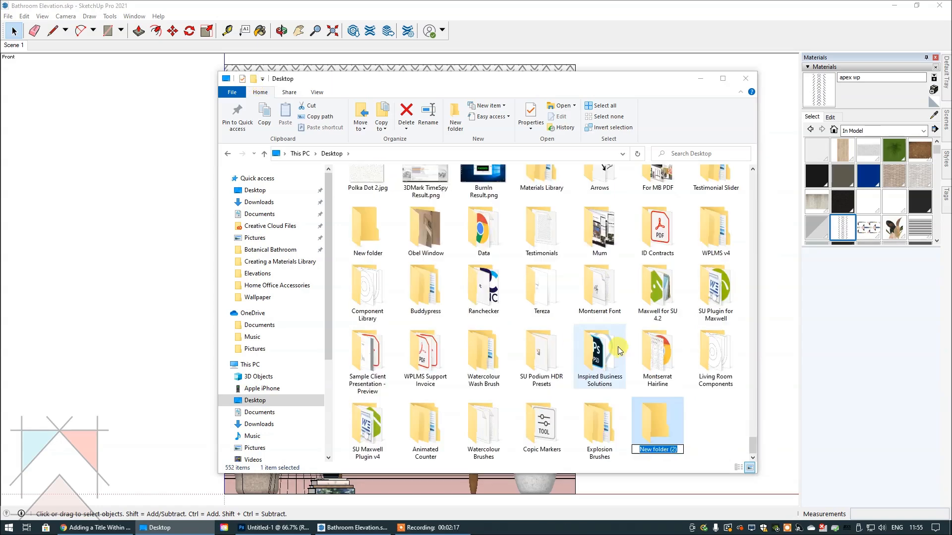
pyautogui.write('C')
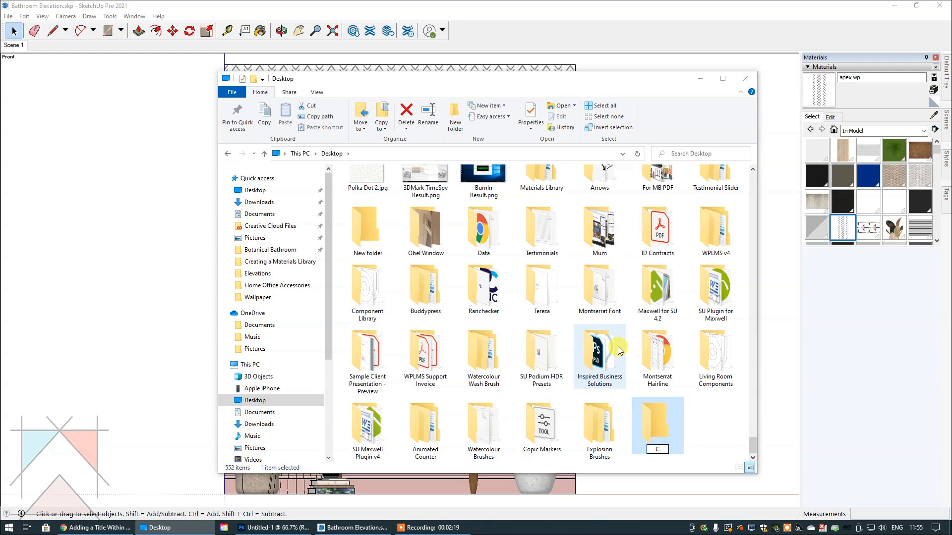
pyautogui.write('ustom SketchUp')
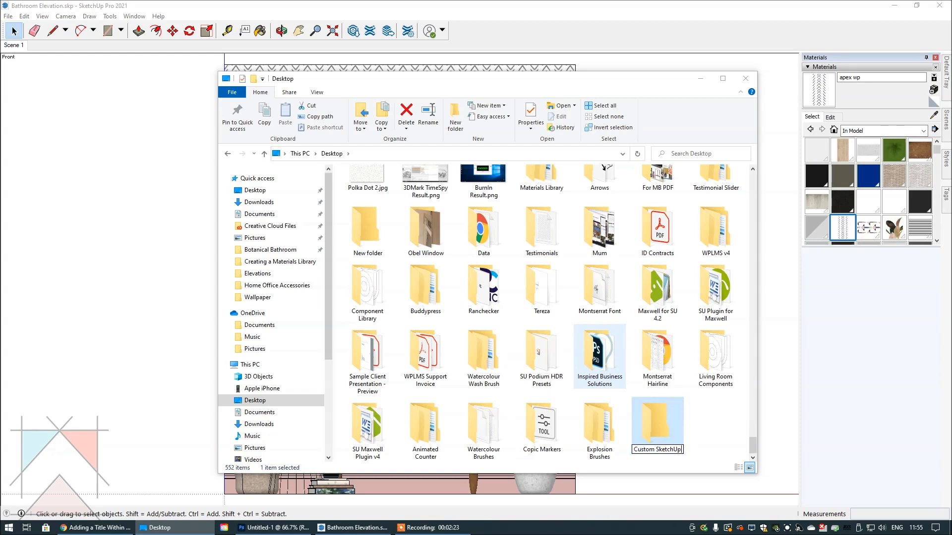
pyautogui.write(' Materials')
pyautogui.press('Return')
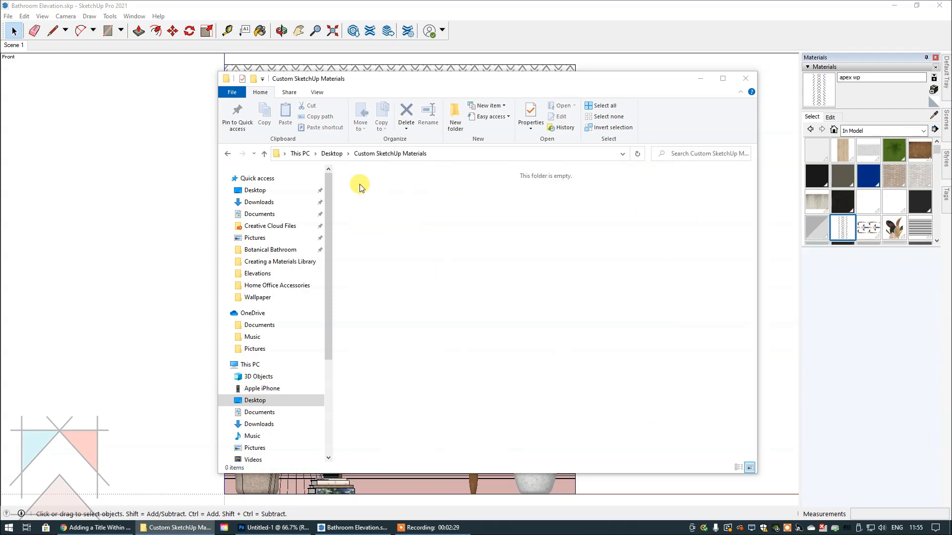
# Step: Create three subfolders named Wallpaper, Paint and Fabric inside the Custom SketchUp Materials folder
pyautogui.click(253, 78)
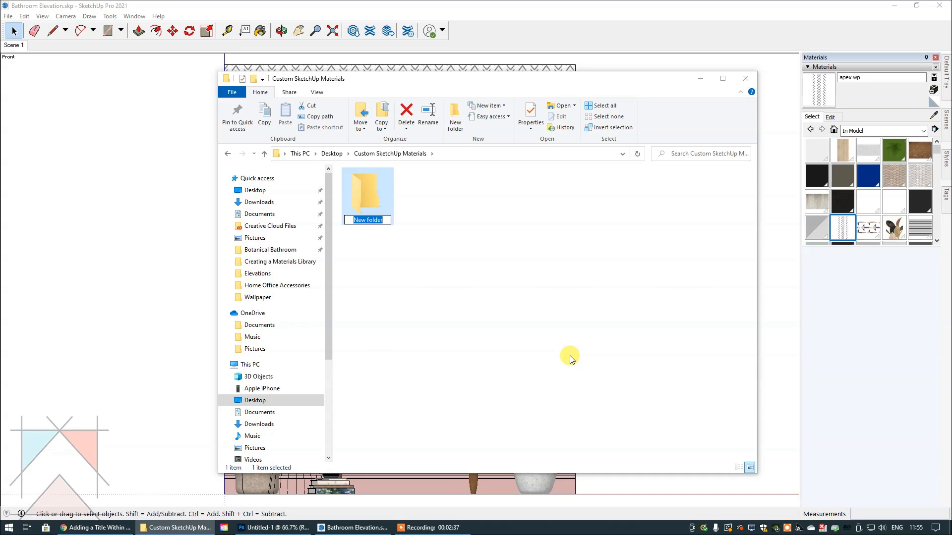
pyautogui.write('Wallpaper')
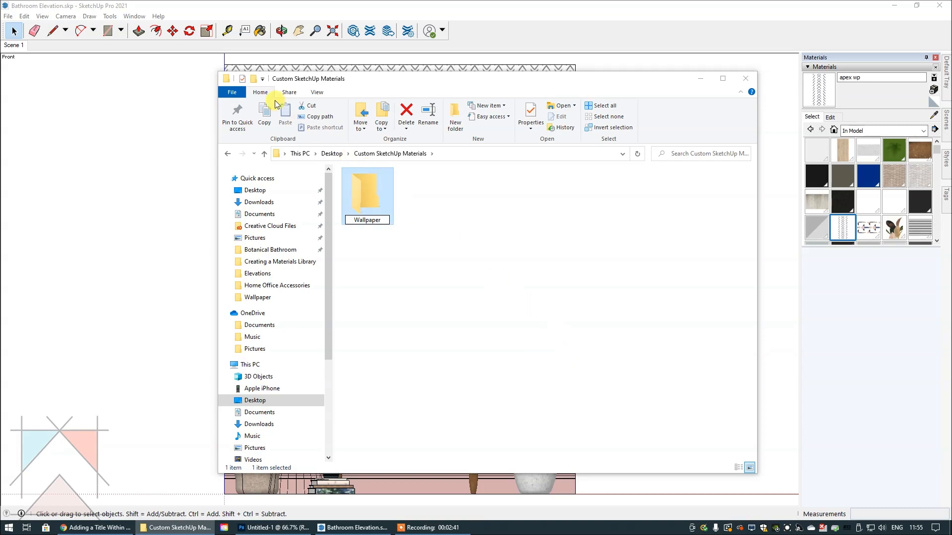
pyautogui.click(254, 80)
pyautogui.write('Paint')
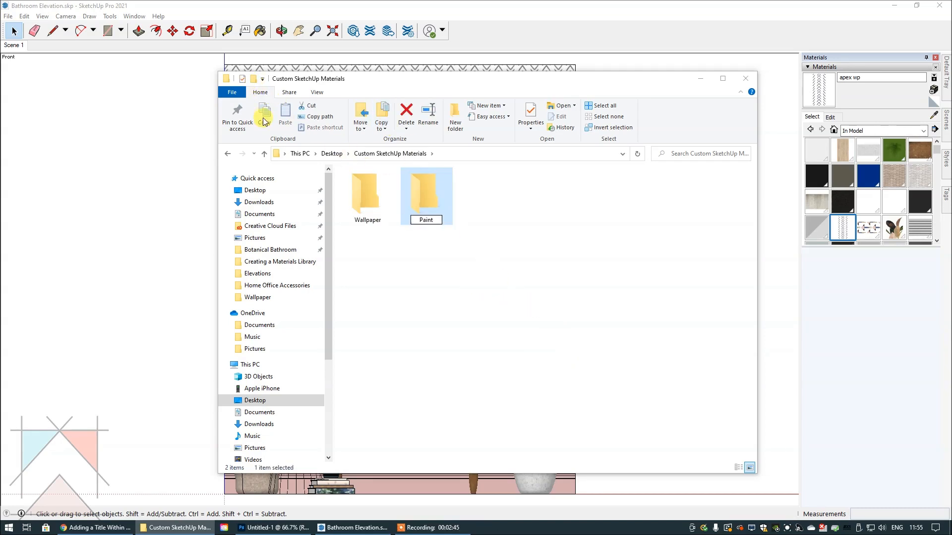
pyautogui.press('Return')
pyautogui.hotkey('ctrl', 'shift', 'n')
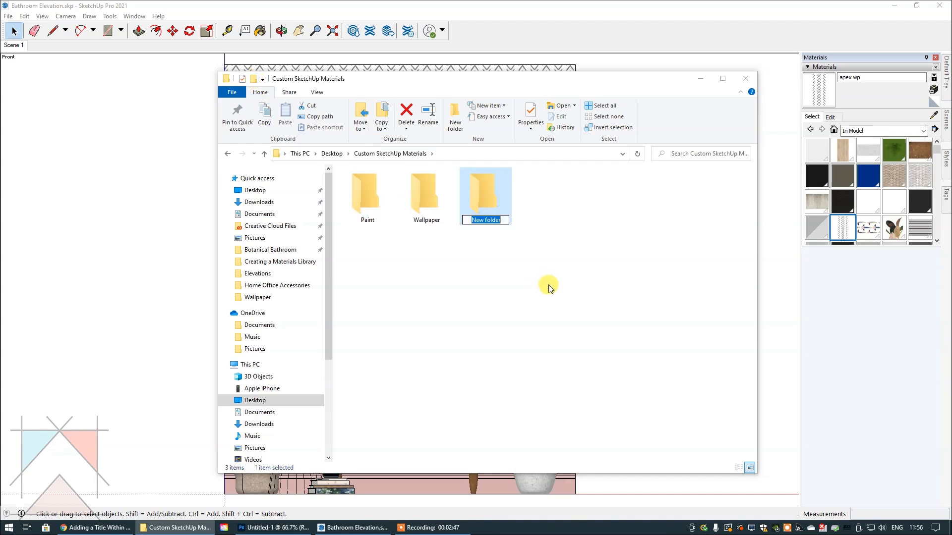
pyautogui.write('Fabric')
pyautogui.click(599, 307)
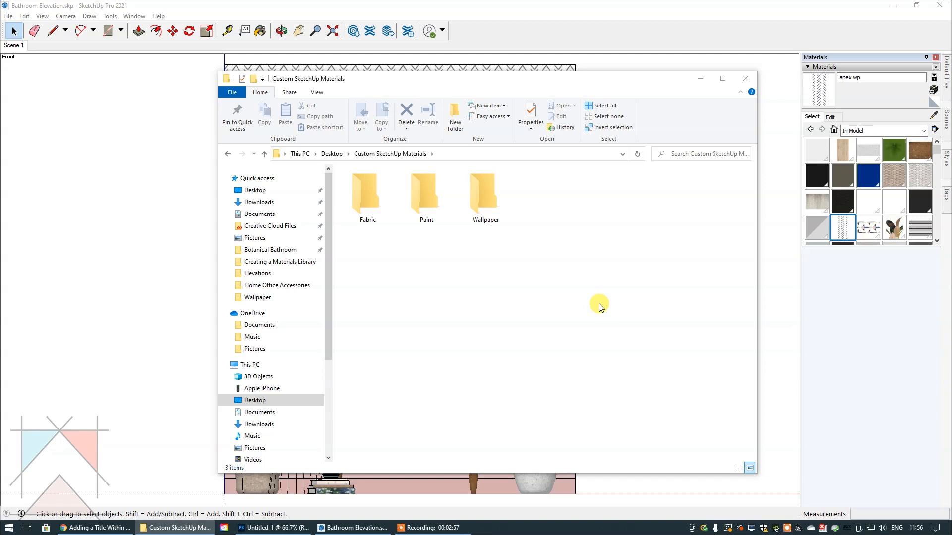
# Step: Return to SketchUp and save the In Model material apex wp as Wallpaper Geo 2 in Desktop > Custom SketchUp Materials > Wallpaper
pyautogui.click(700, 80)
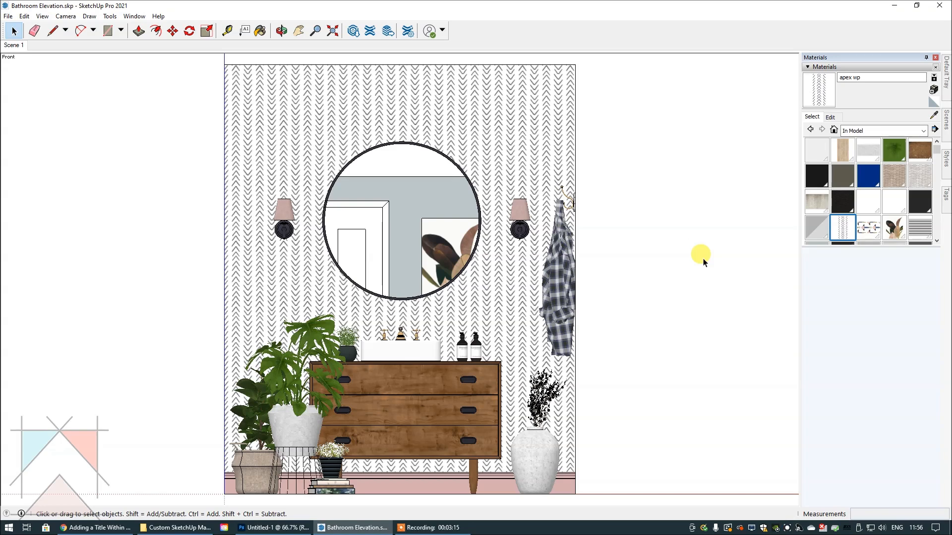
pyautogui.click(923, 131)
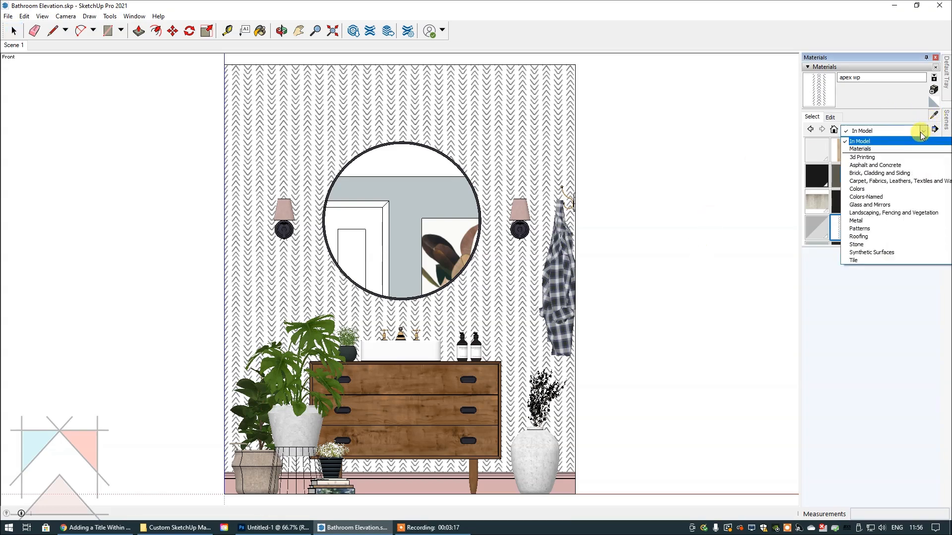
pyautogui.click(878, 141)
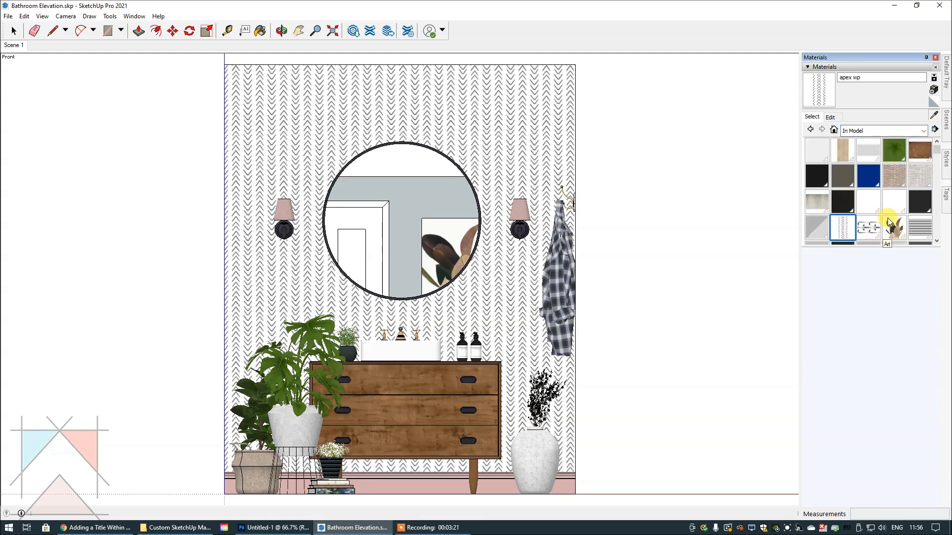
pyautogui.rightClick(839, 232)
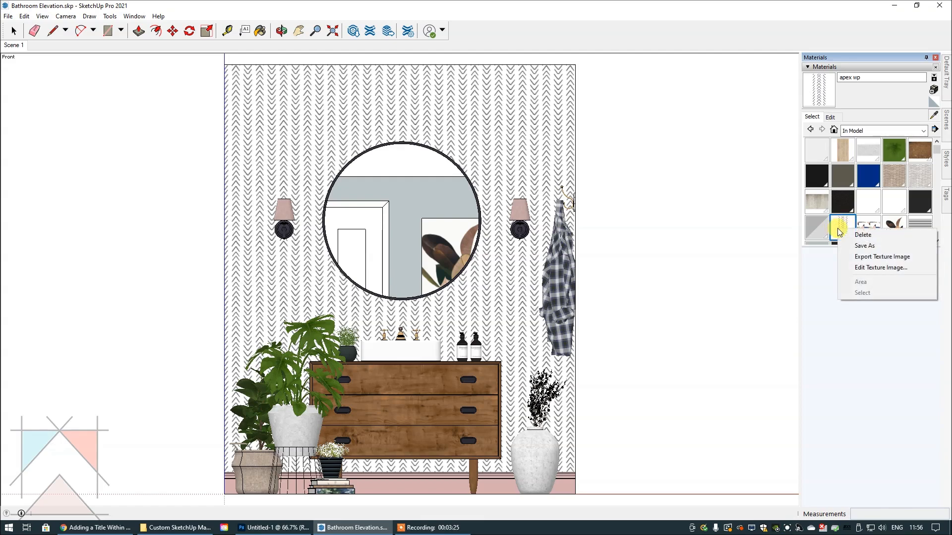
pyautogui.click(865, 247)
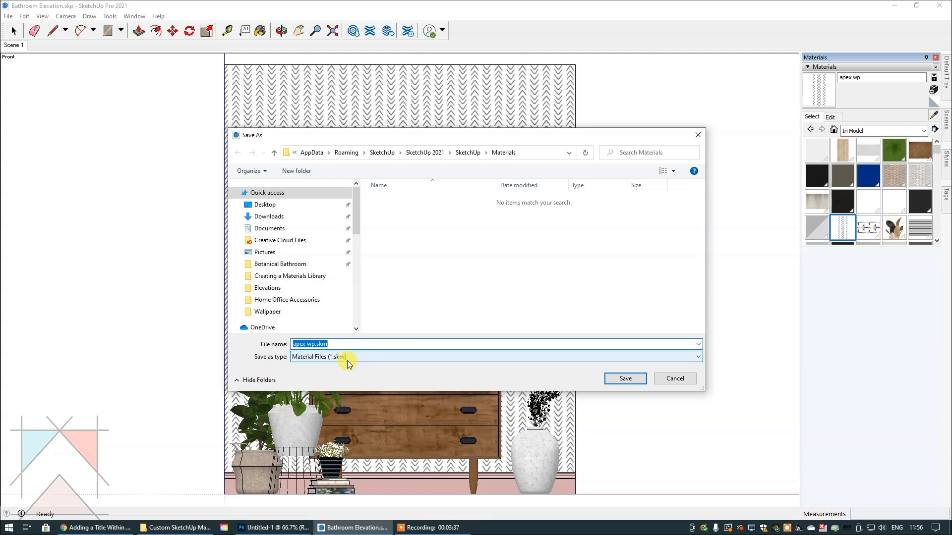
pyautogui.write('Wallpaper Geo 2')
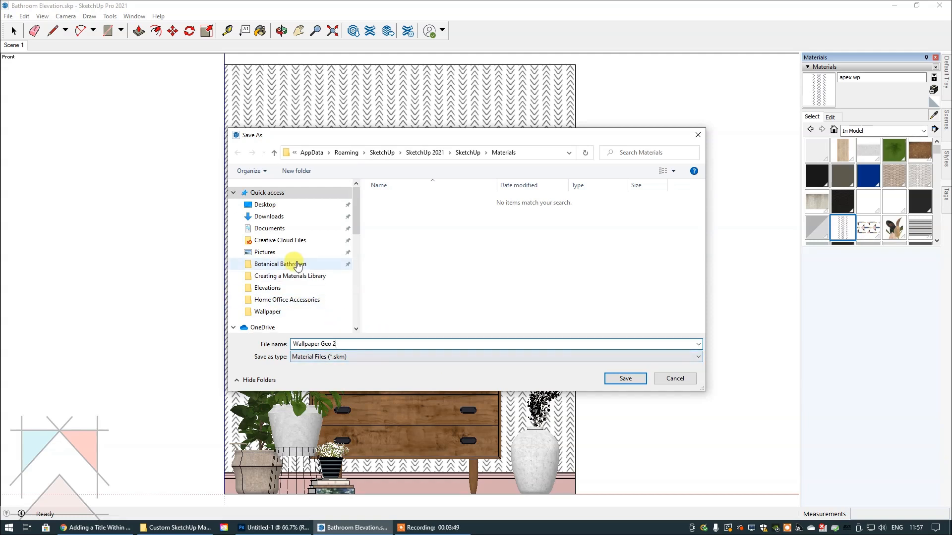
pyautogui.click(238, 311)
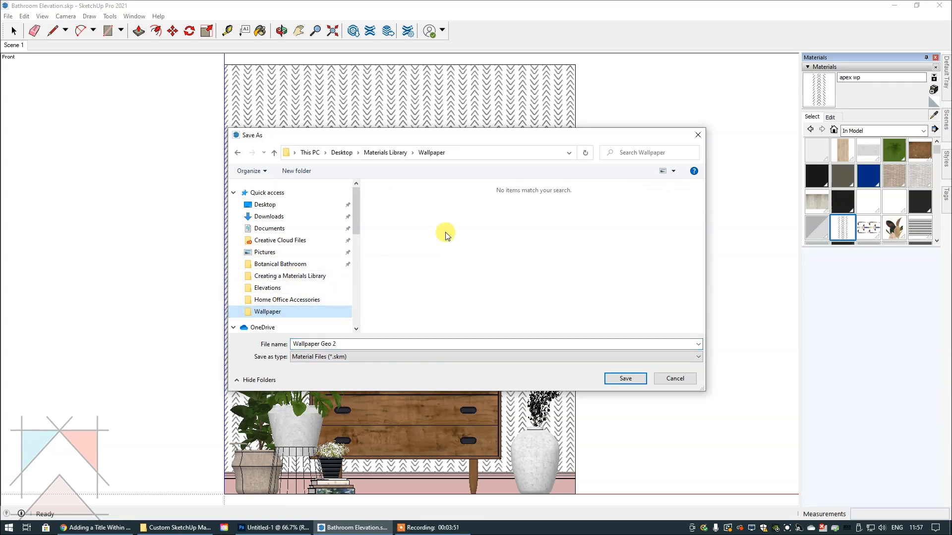
pyautogui.click(343, 153)
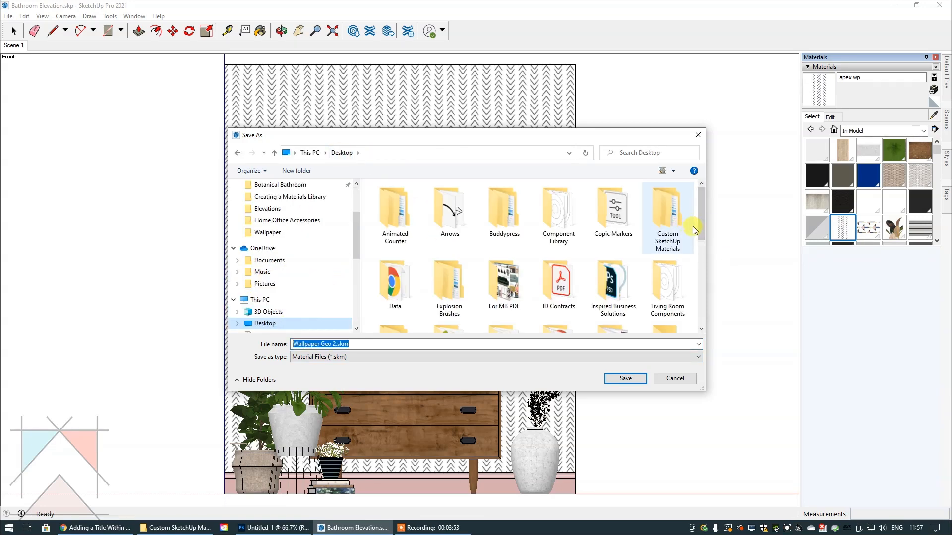
pyautogui.doubleClick(665, 225)
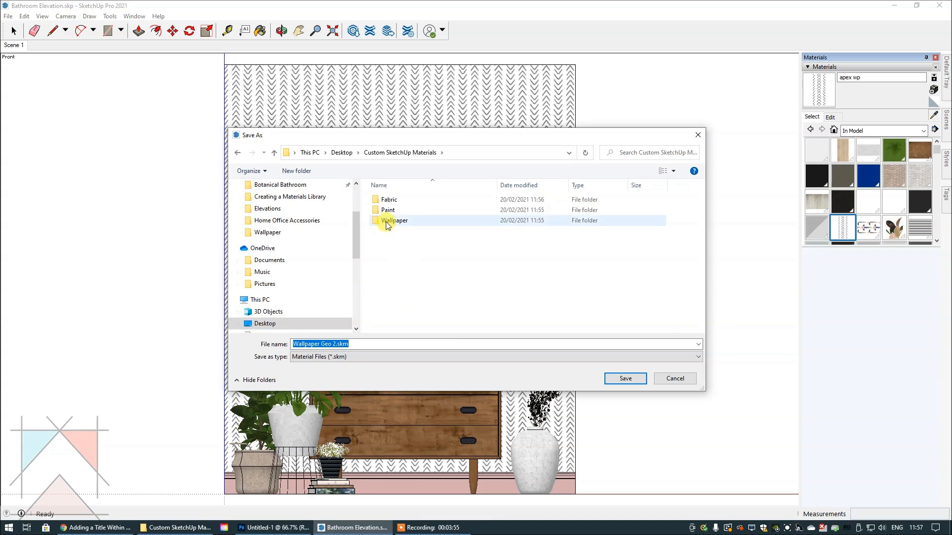
pyautogui.doubleClick(387, 221)
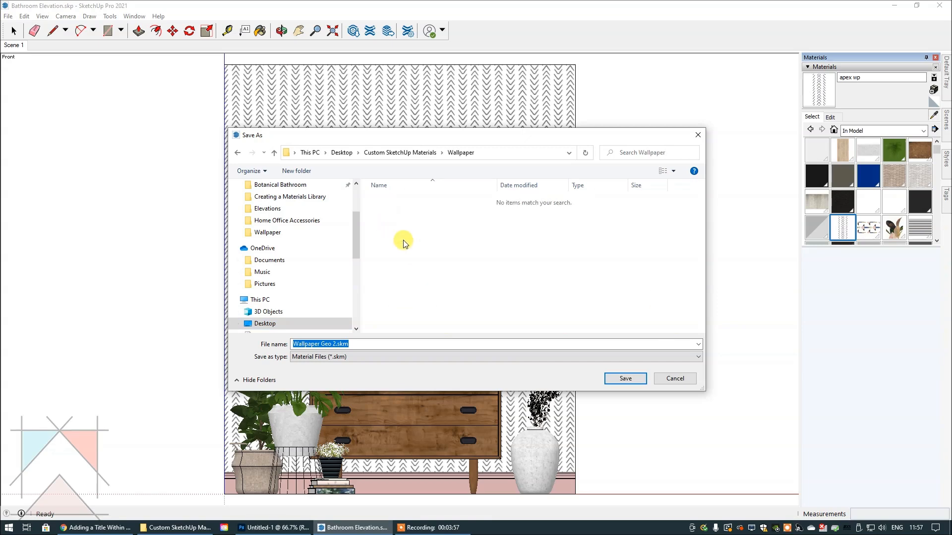
pyautogui.click(623, 377)
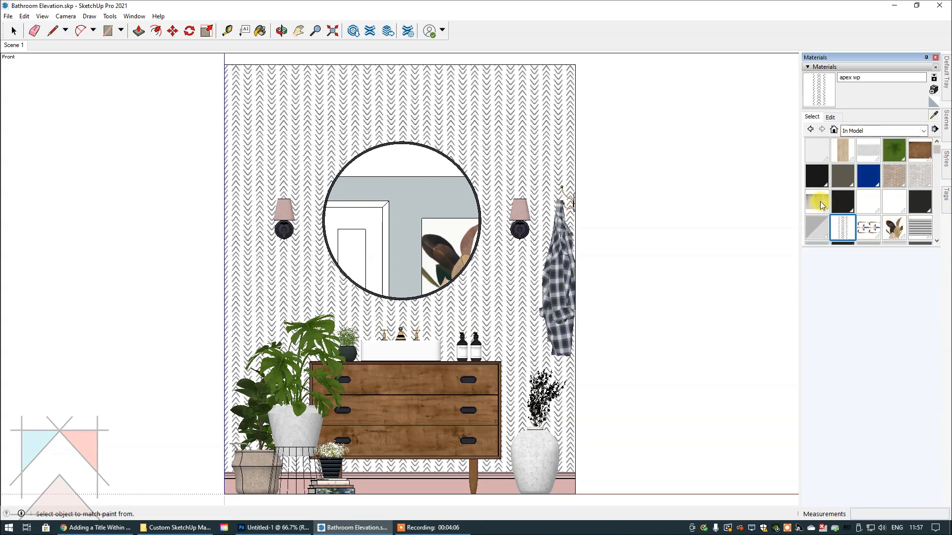
# Step: Open the Desktop folder Custom SketchUp Materials as a material collection and choose it from the list of collections
pyautogui.click(923, 131)
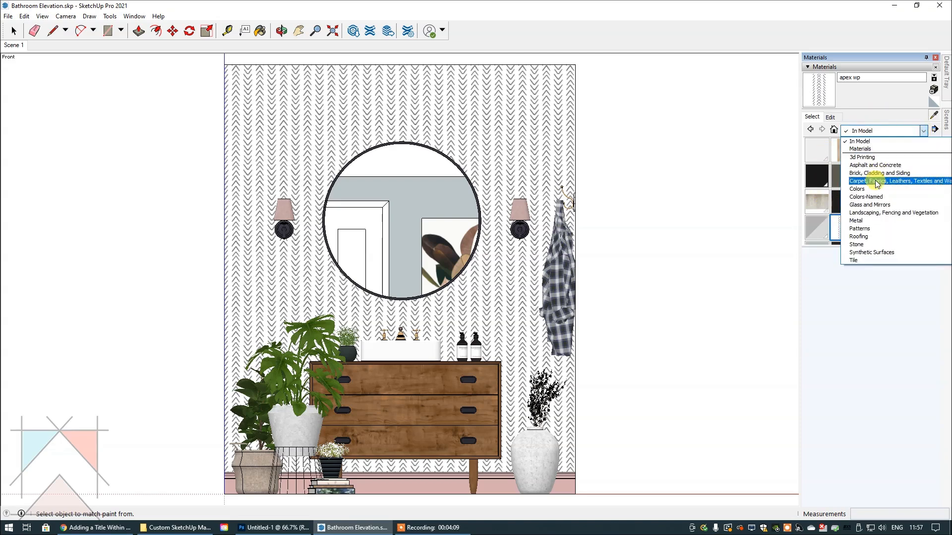
pyautogui.scroll(-2, 873, 208)
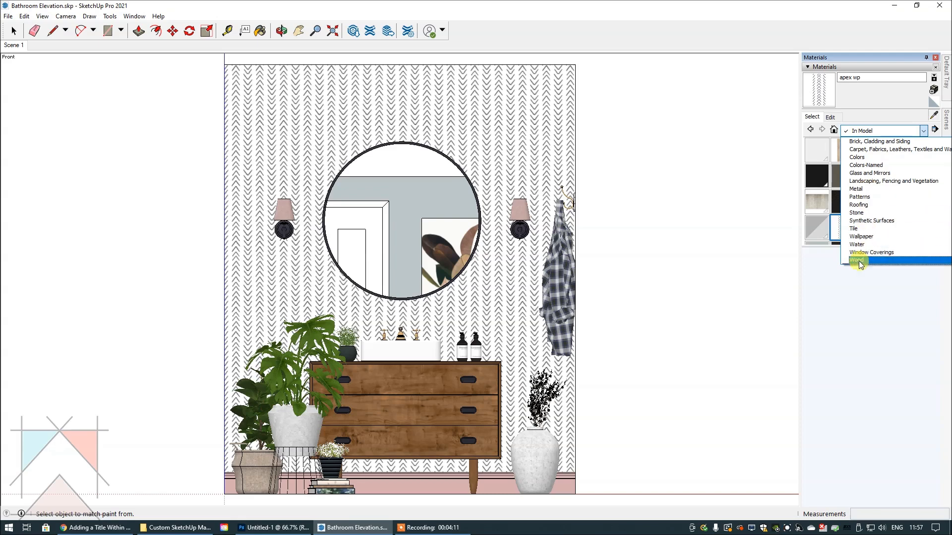
pyautogui.scroll(2, 875, 178)
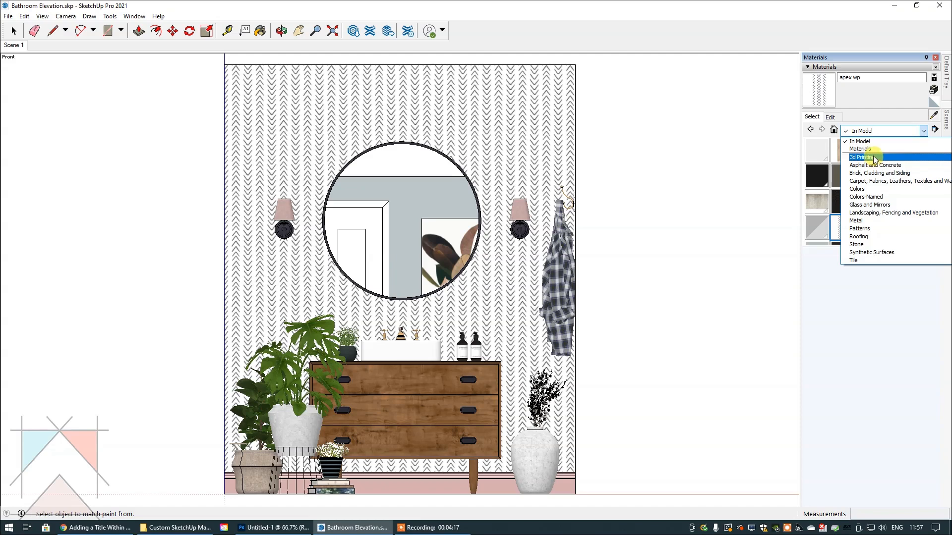
pyautogui.click(936, 131)
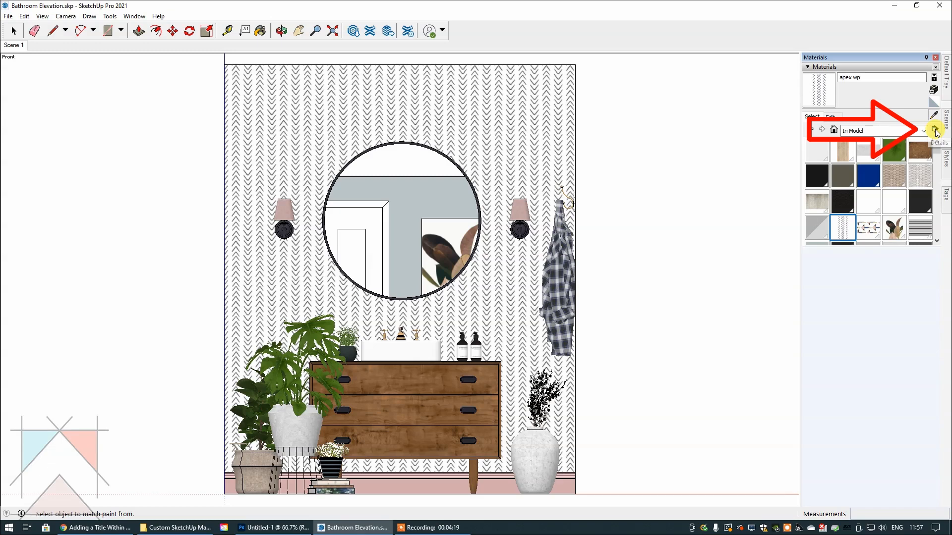
pyautogui.click(936, 131)
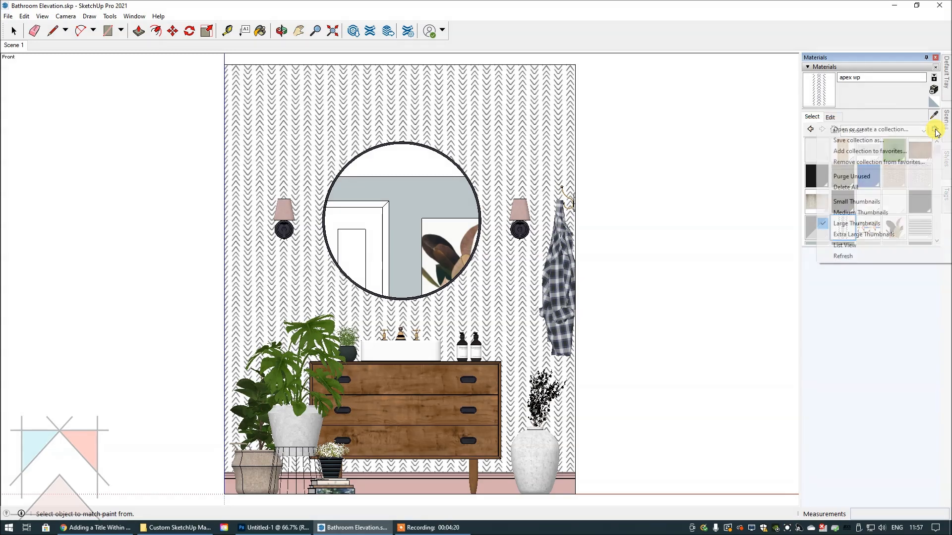
pyautogui.click(849, 129)
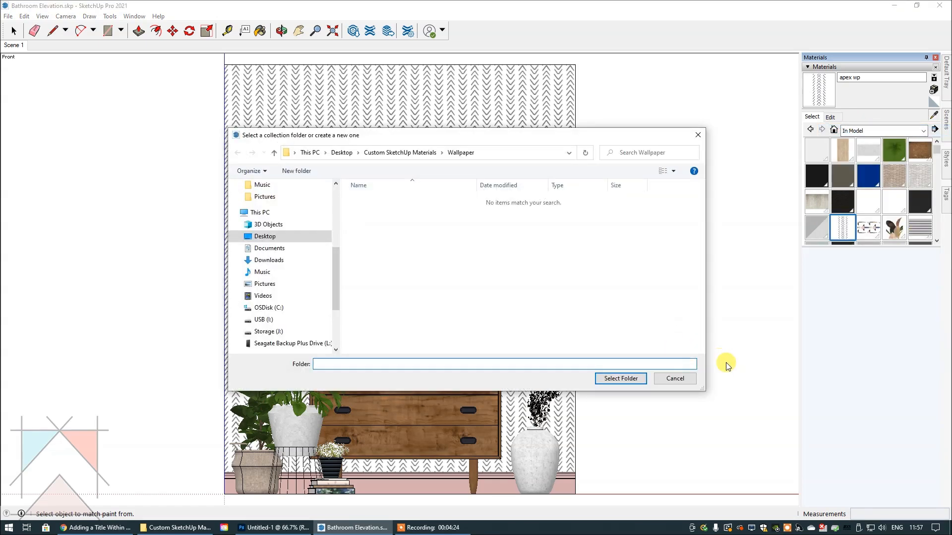
pyautogui.moveTo(335, 289); pyautogui.dragTo(345, 225)
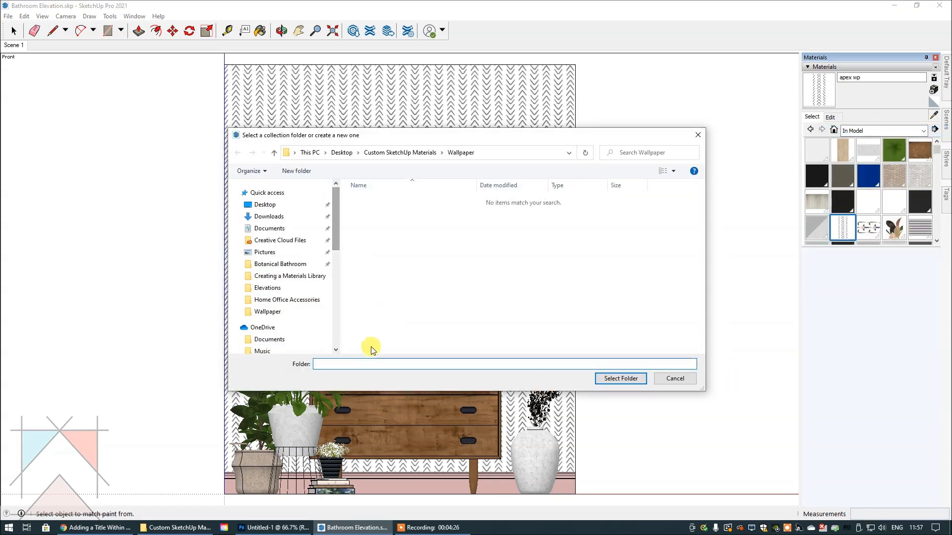
pyautogui.click(270, 312)
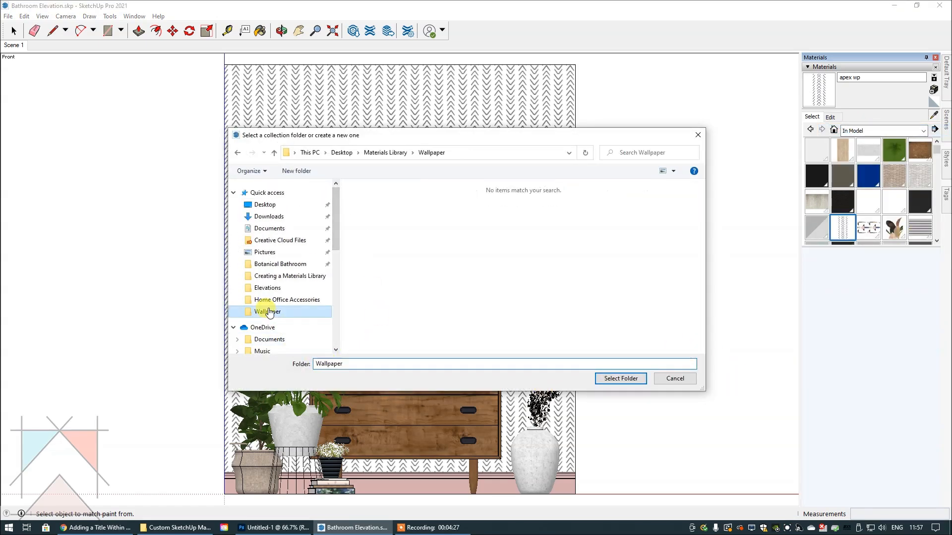
pyautogui.click(342, 152)
pyautogui.click(665, 218)
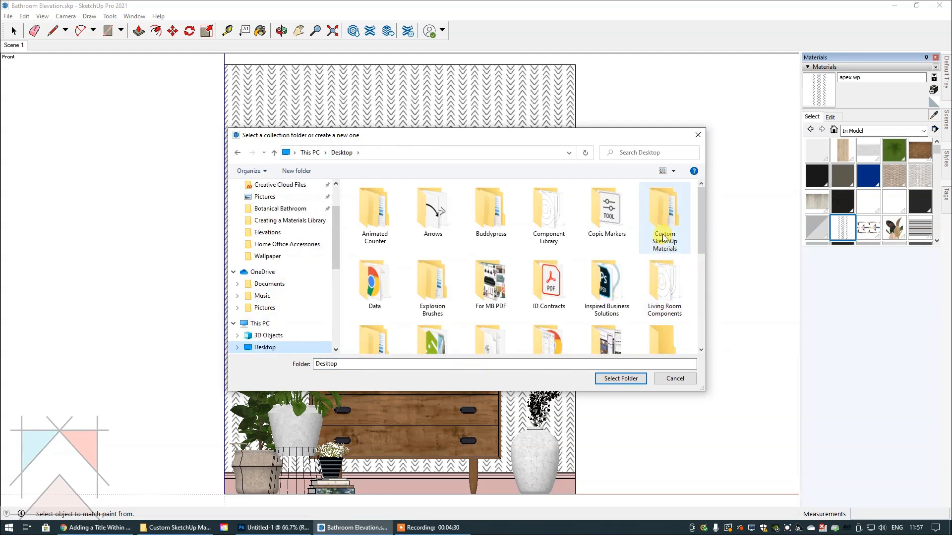
pyautogui.click(610, 379)
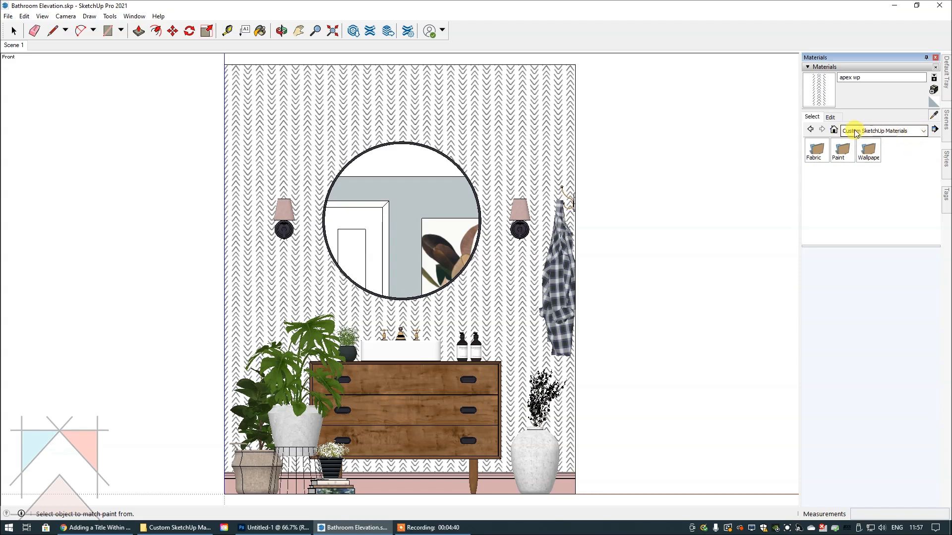
pyautogui.click(923, 131)
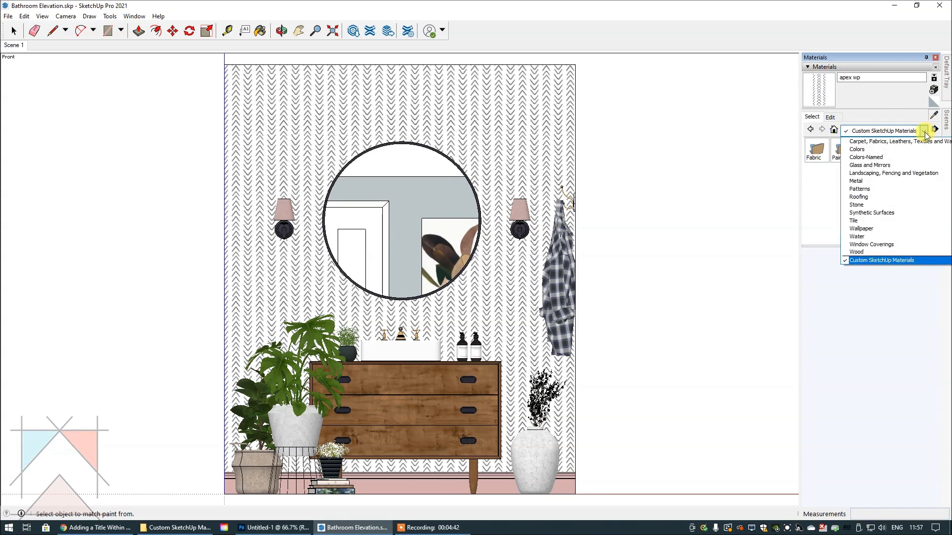
pyautogui.click(867, 260)
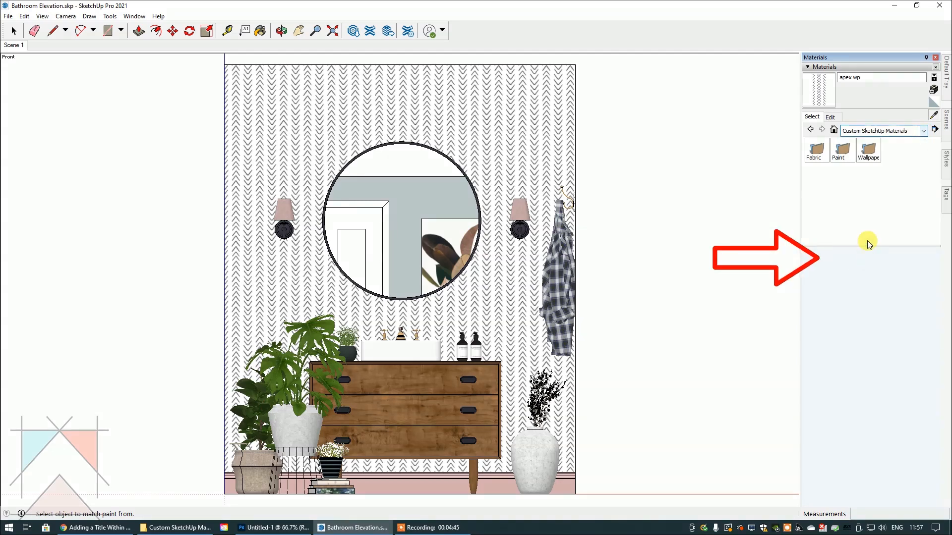
# Step: Open the Wallpaper folder of the custom collection and paint the wall reflected in the round mirror with its chevron wallpaper
pyautogui.doubleClick(870, 149)
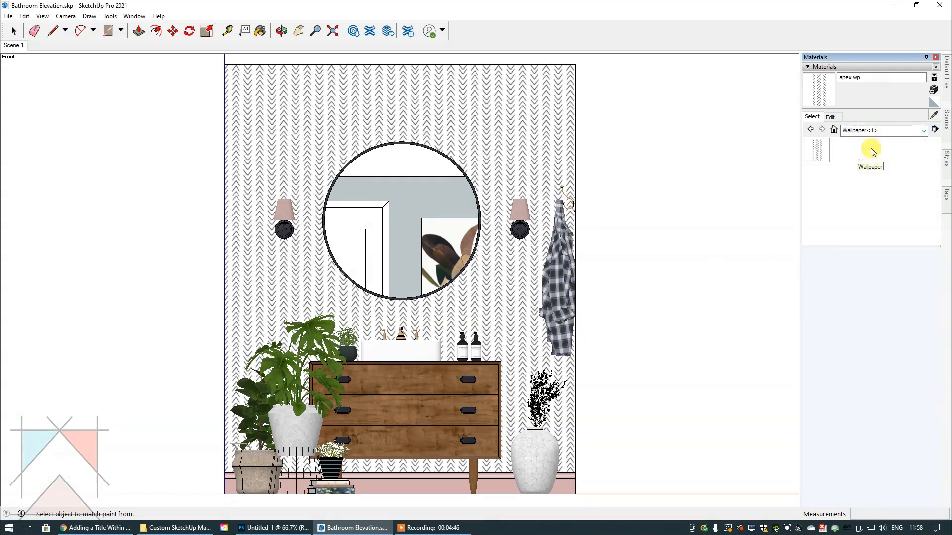
pyautogui.click(816, 154)
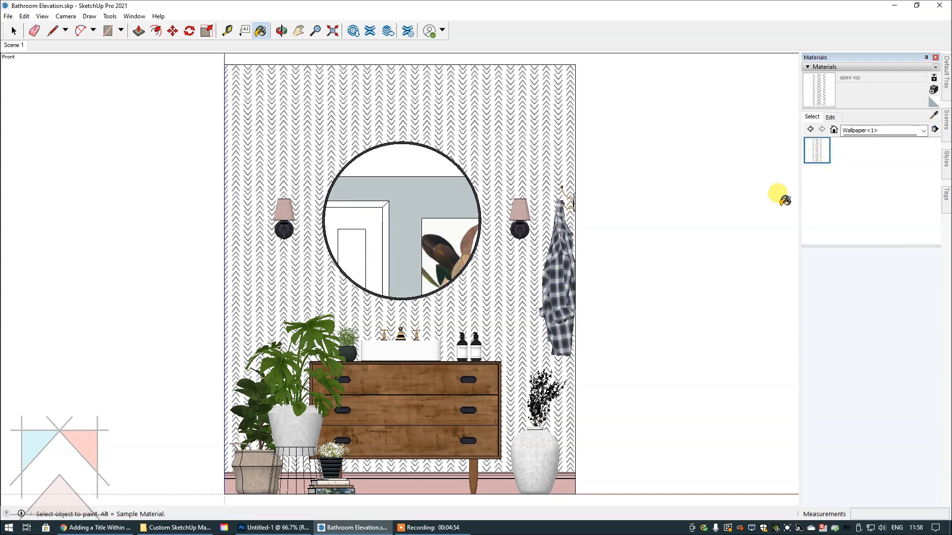
pyautogui.click(404, 192)
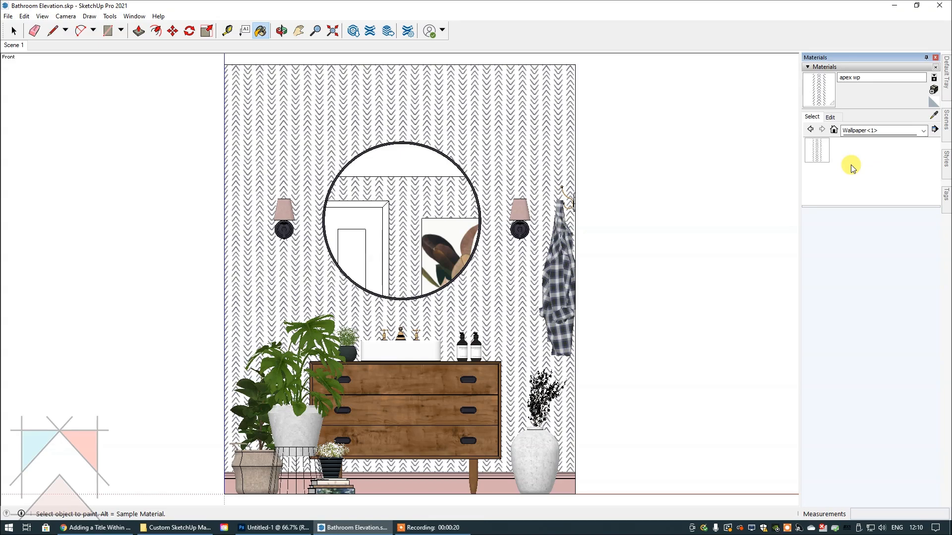
# Step: Sample the wallpaper from the wall, locate it among the In Model materials and check the library's subfolders in File Explorer
pyautogui.click(934, 116)
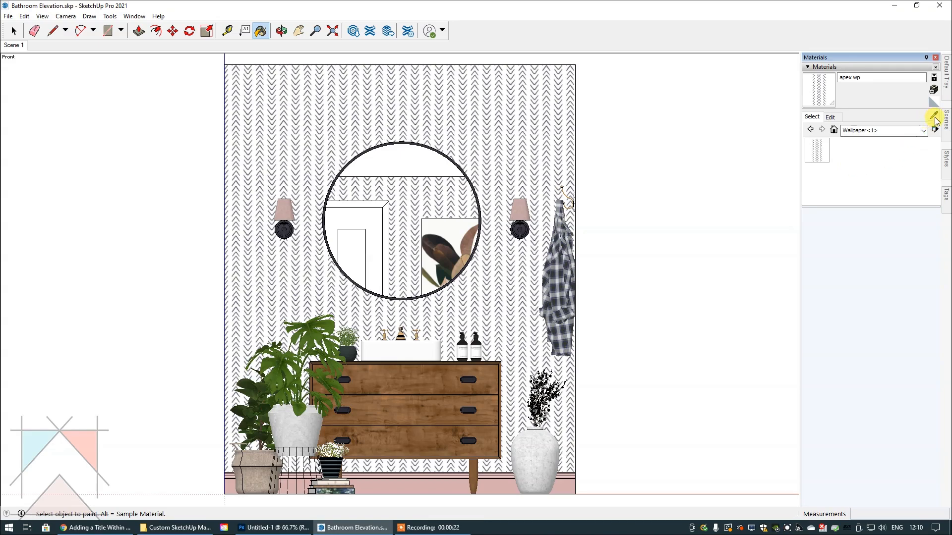
pyautogui.click(514, 111)
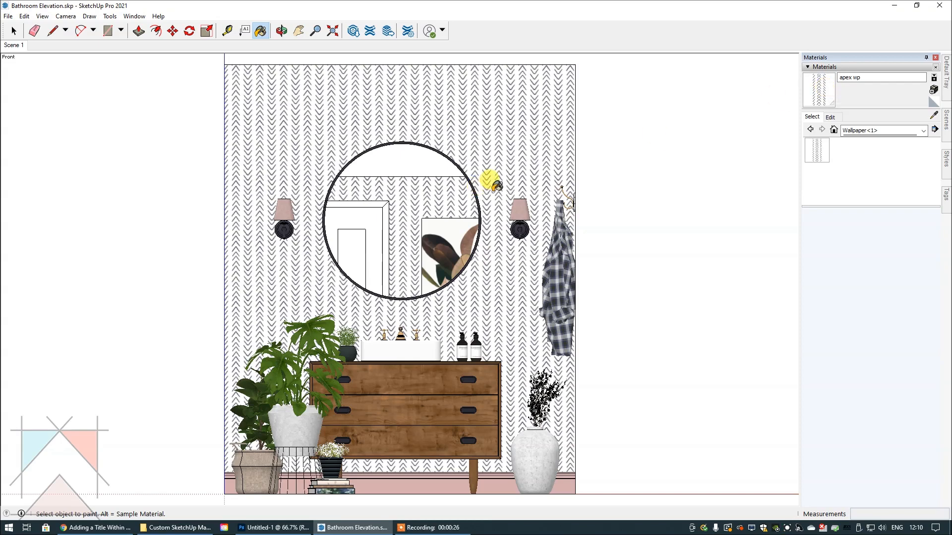
pyautogui.click(923, 131)
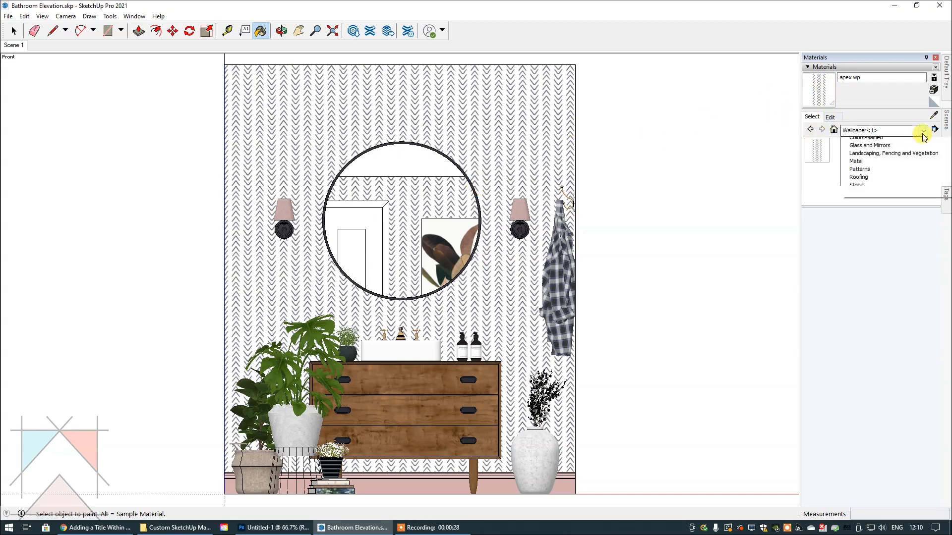
pyautogui.click(870, 151)
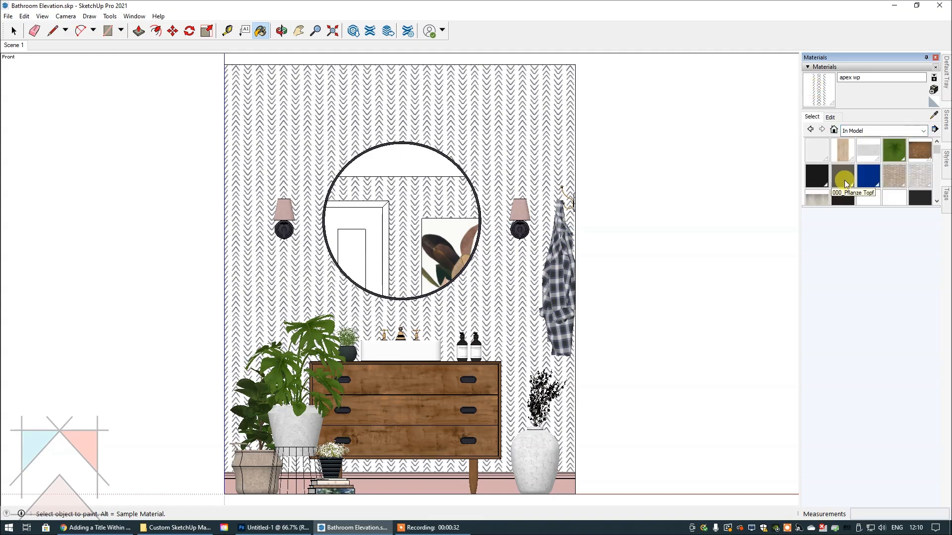
pyautogui.scroll(-3, 878, 185)
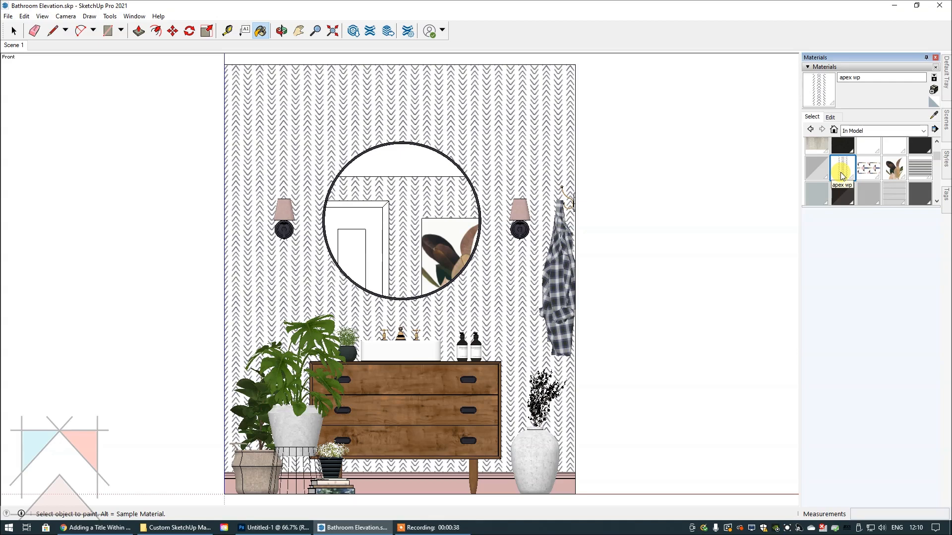
pyautogui.click(174, 527)
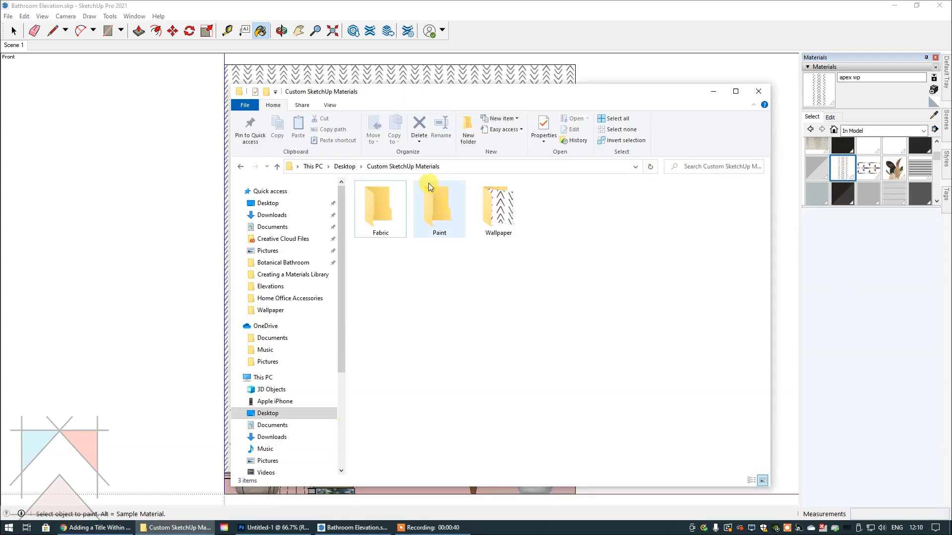
pyautogui.click(713, 92)
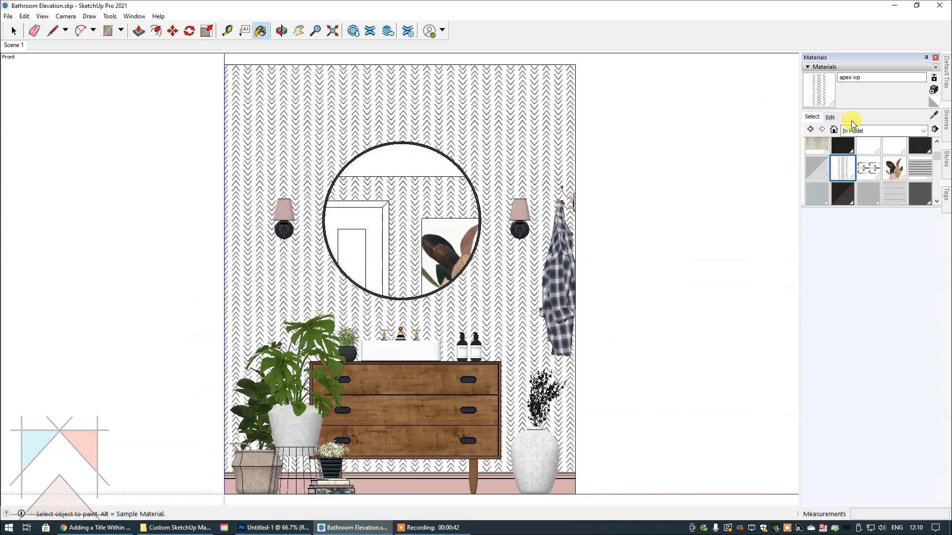
# Step: In SketchUp, reopen the Wallpaper folder of the Custom SketchUp Materials collection and choose its chevron material, finishing with the Select tool
pyautogui.click(924, 131)
pyautogui.scroll(-3, 892, 186)
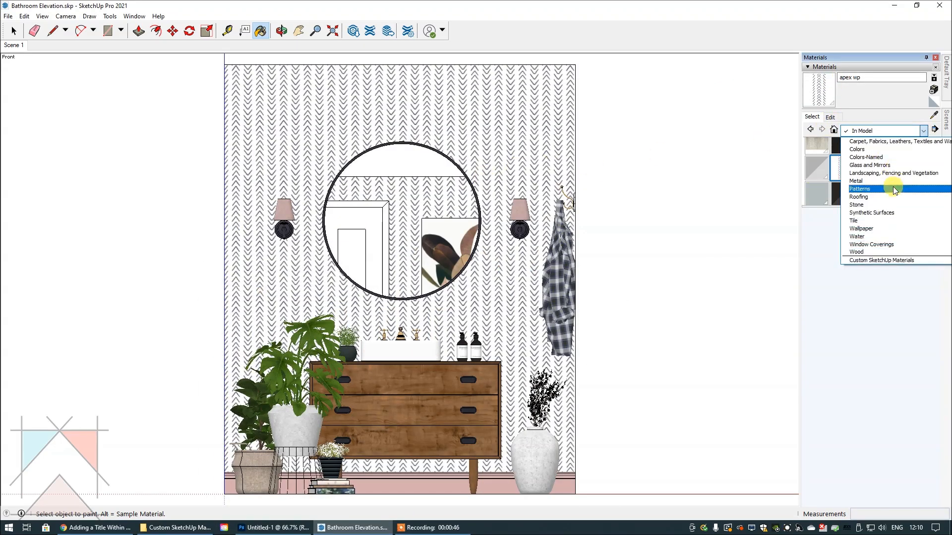
pyautogui.click(873, 262)
pyautogui.click(868, 150)
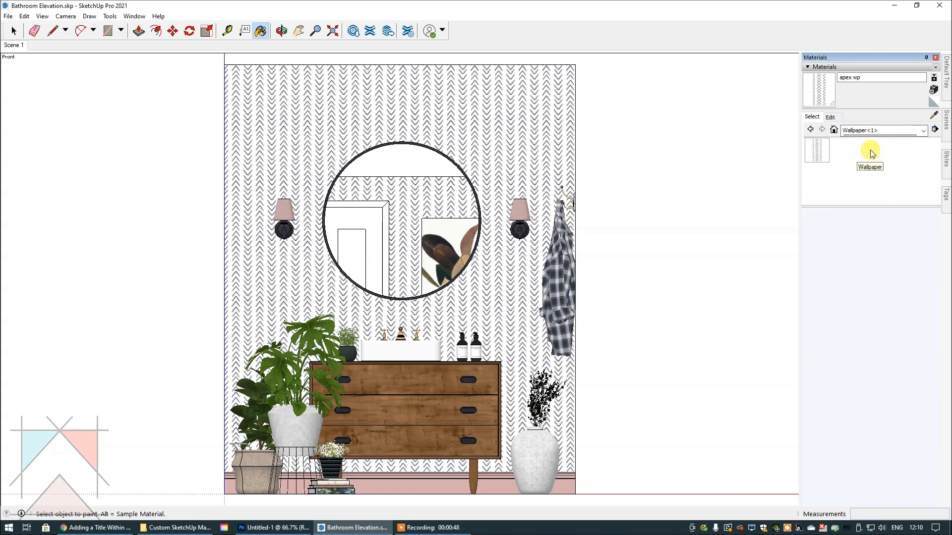
pyautogui.click(818, 152)
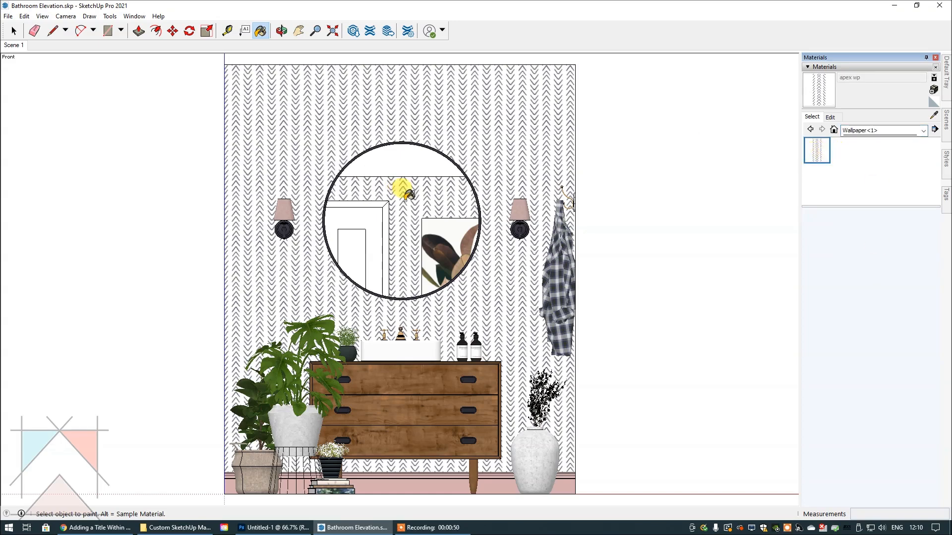
pyautogui.click(13, 31)
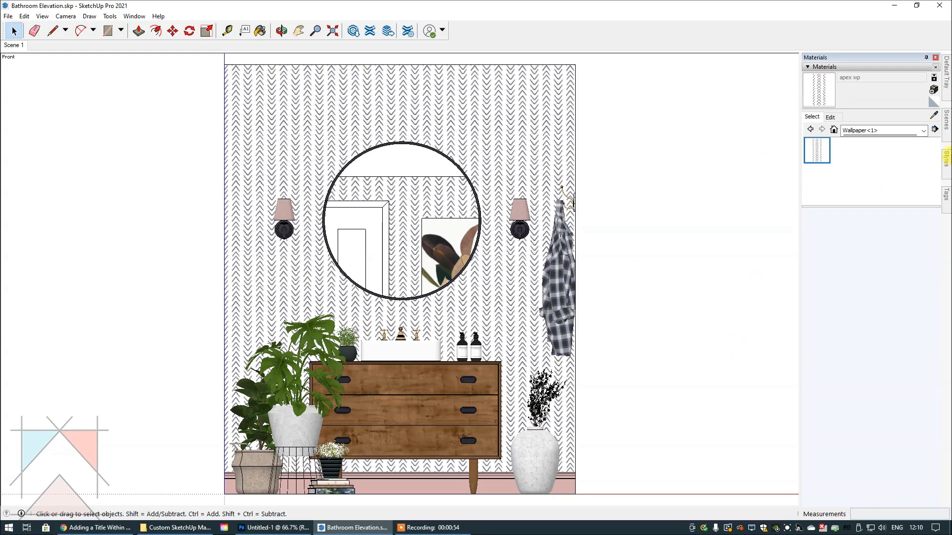
# Step: Look through the list of material collections for the Materials heading and its Wallpaper category
pyautogui.click(922, 131)
pyautogui.scroll(-2, 872, 233)
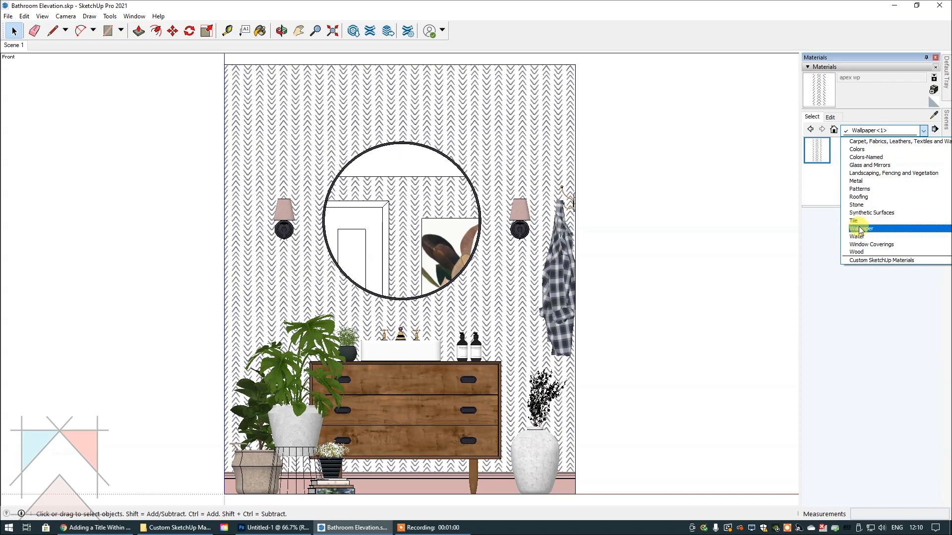
pyautogui.scroll(2, 880, 208)
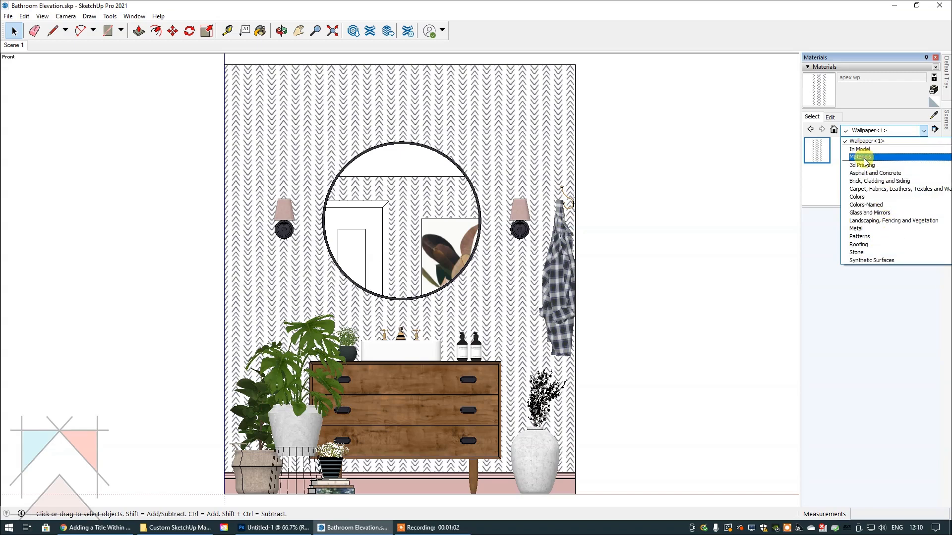
pyautogui.scroll(-2, 863, 164)
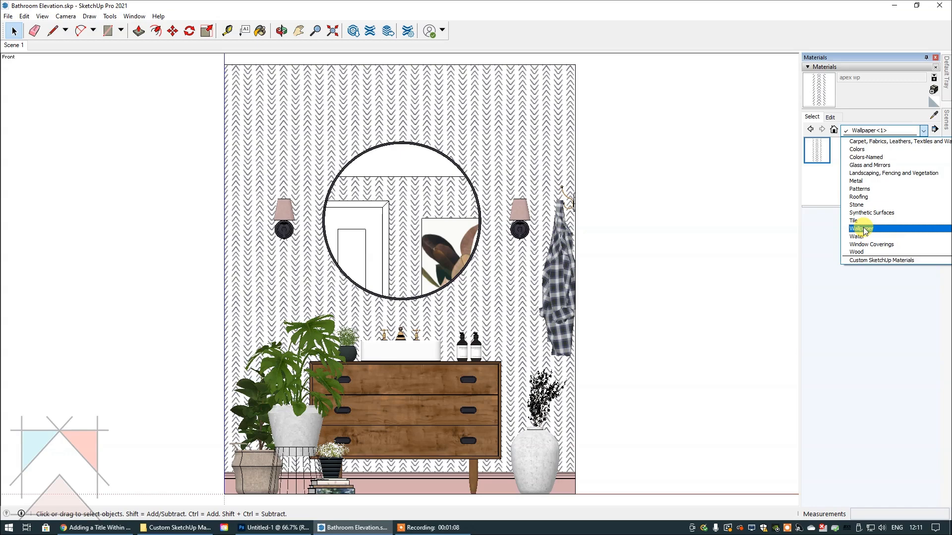
# Step: Switch to File Explorer and open OSDisk (C:) > ProgramData > SketchUp > SketchUp 2021 > SketchUp > Materials to view the default material folders
pyautogui.click(174, 527)
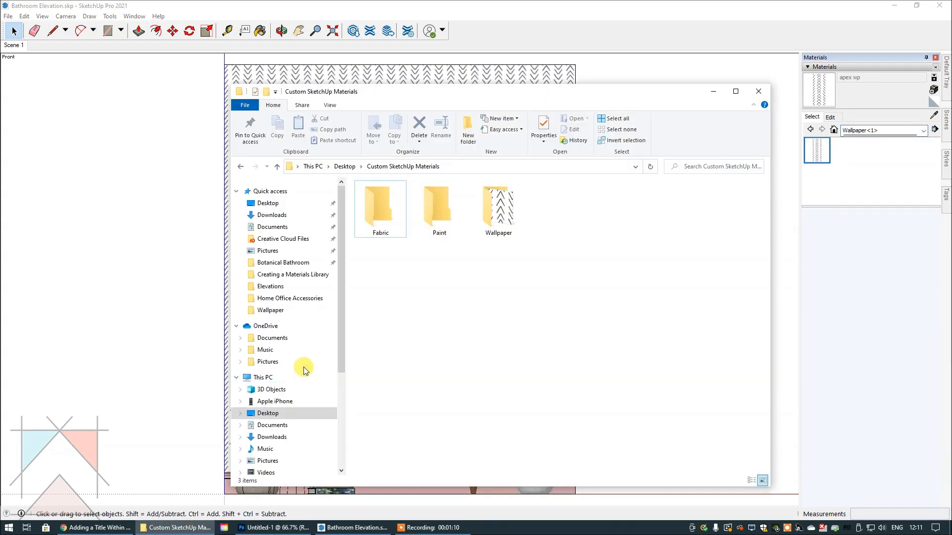
pyautogui.scroll(-2, 275, 417)
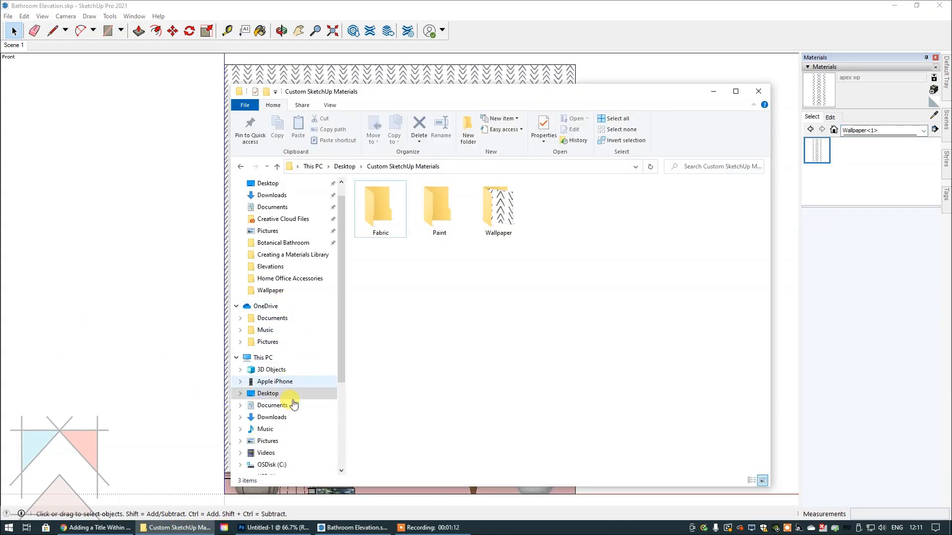
pyautogui.click(274, 441)
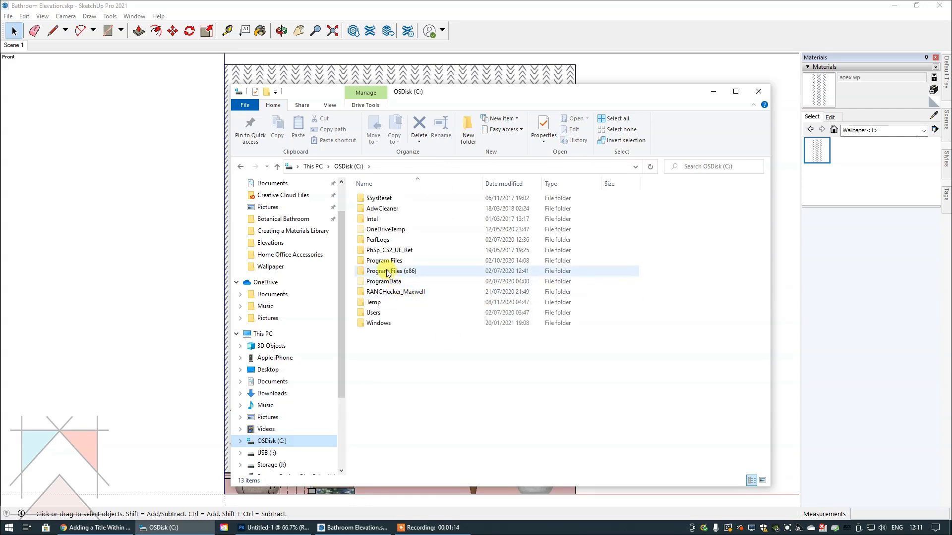
pyautogui.doubleClick(389, 286)
pyautogui.scroll(-6, 410, 365)
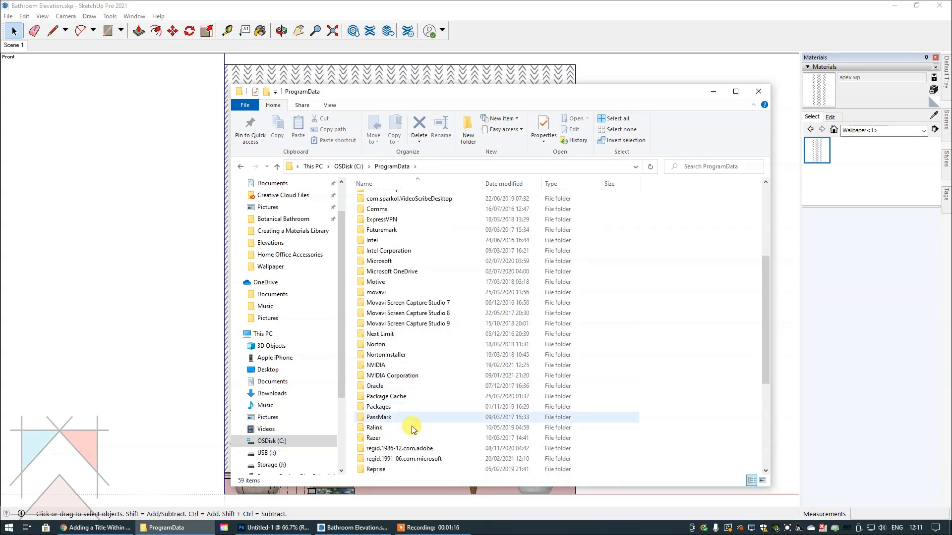
pyautogui.scroll(-1, 404, 435)
pyautogui.doubleClick(394, 418)
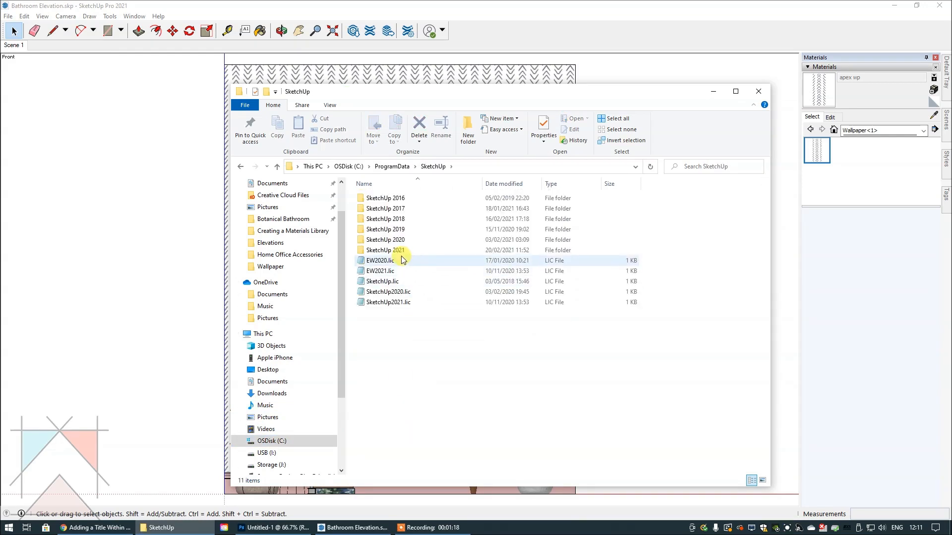
pyautogui.doubleClick(398, 251)
pyautogui.doubleClick(389, 213)
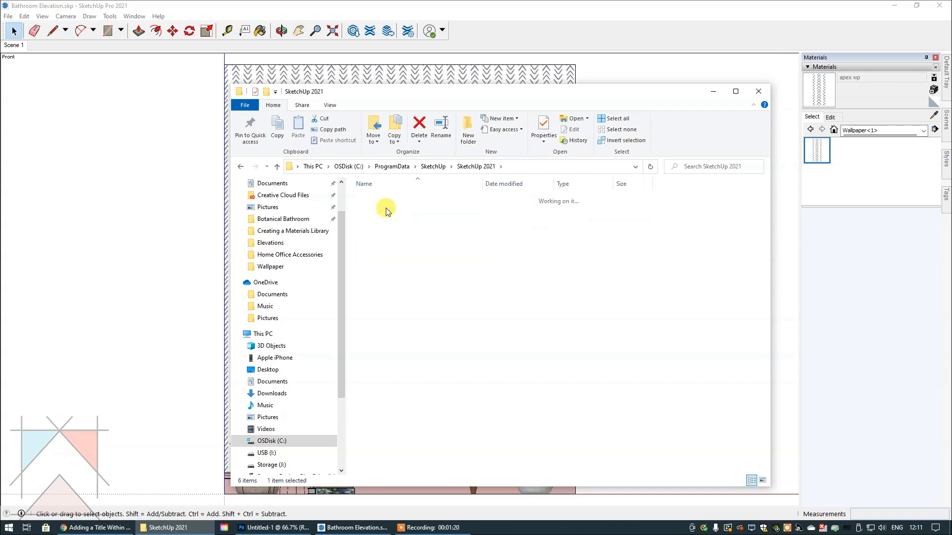
pyautogui.doubleClick(378, 219)
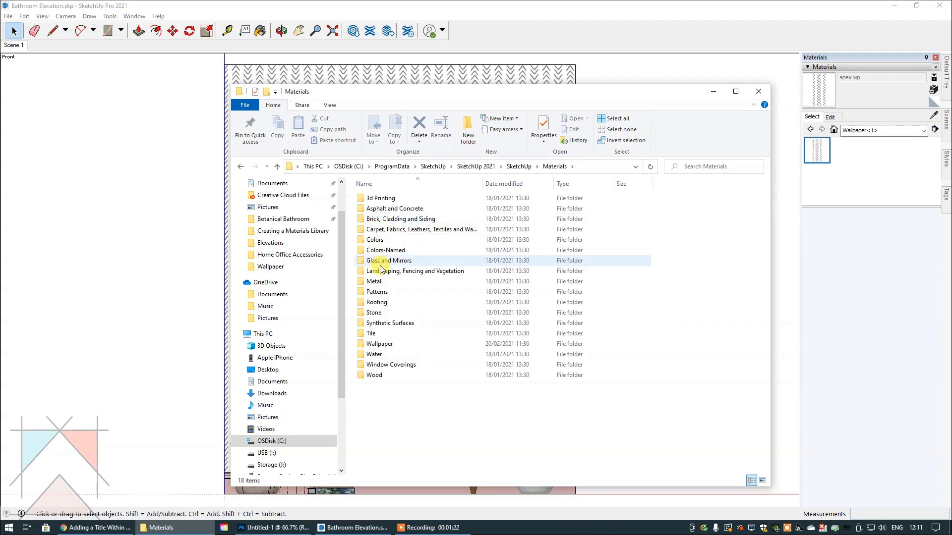
# Step: Return to SketchUp and compare the default material categories with the Custom SketchUp Materials entry in the list of collections
pyautogui.click(713, 91)
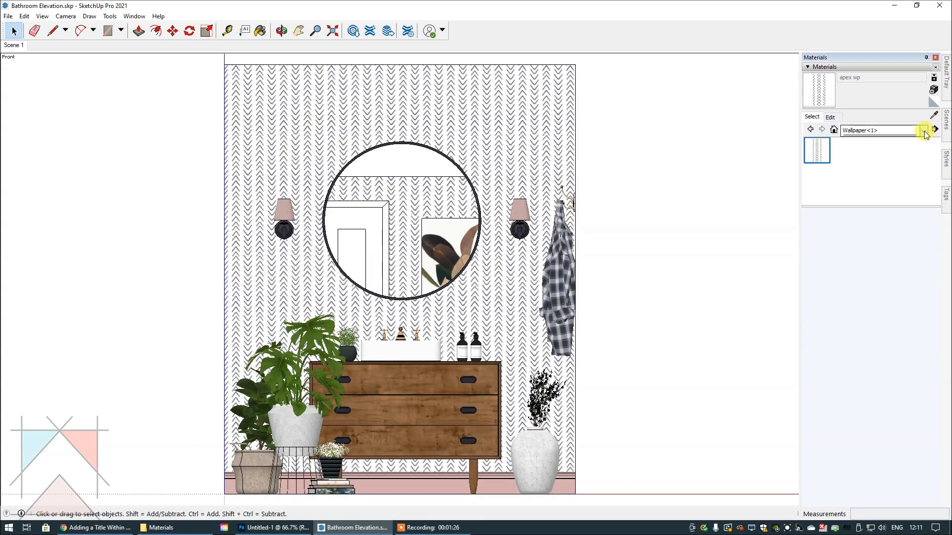
pyautogui.click(923, 130)
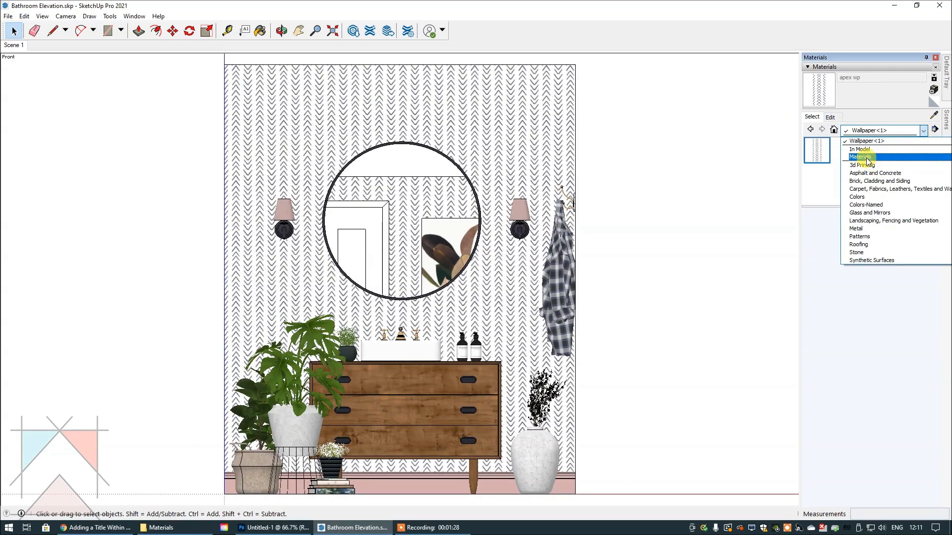
pyautogui.scroll(-1, 861, 220)
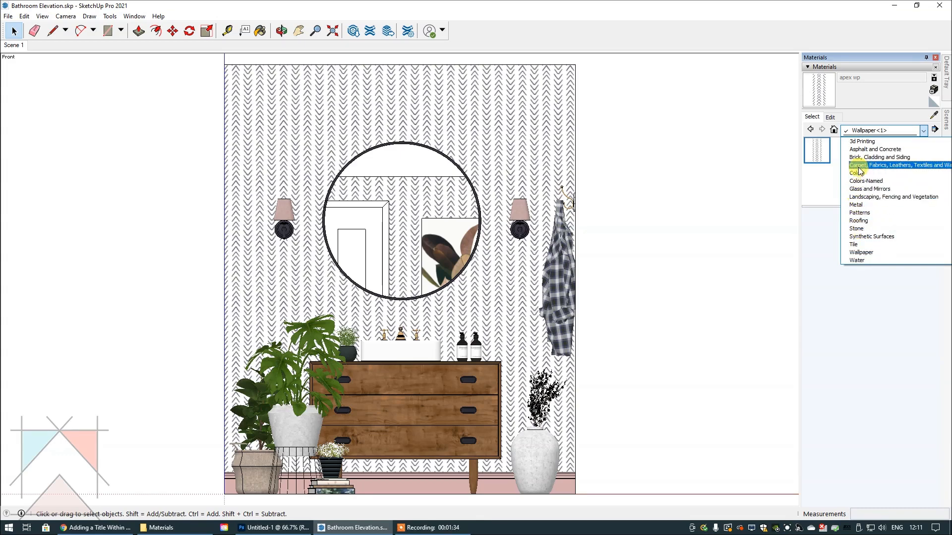
pyautogui.scroll(-1, 861, 209)
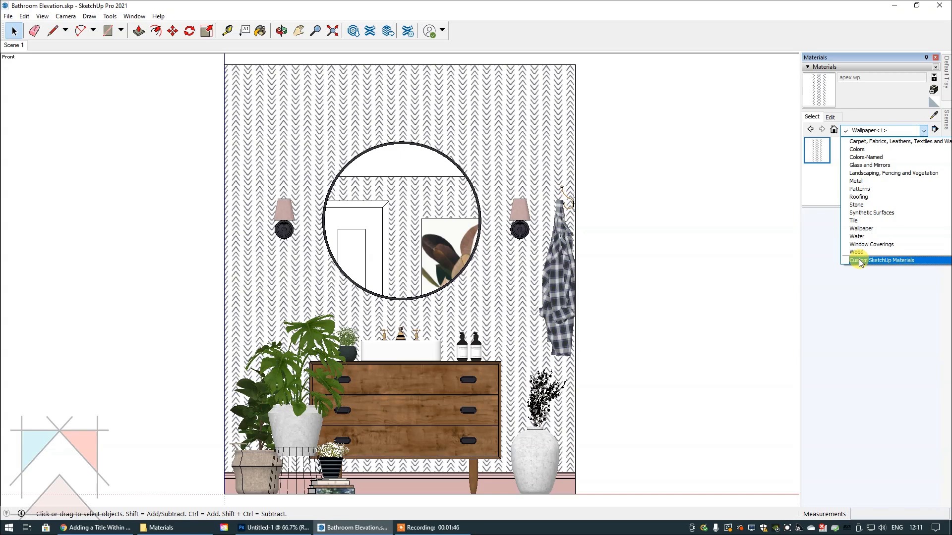
pyautogui.scroll(2, 858, 258)
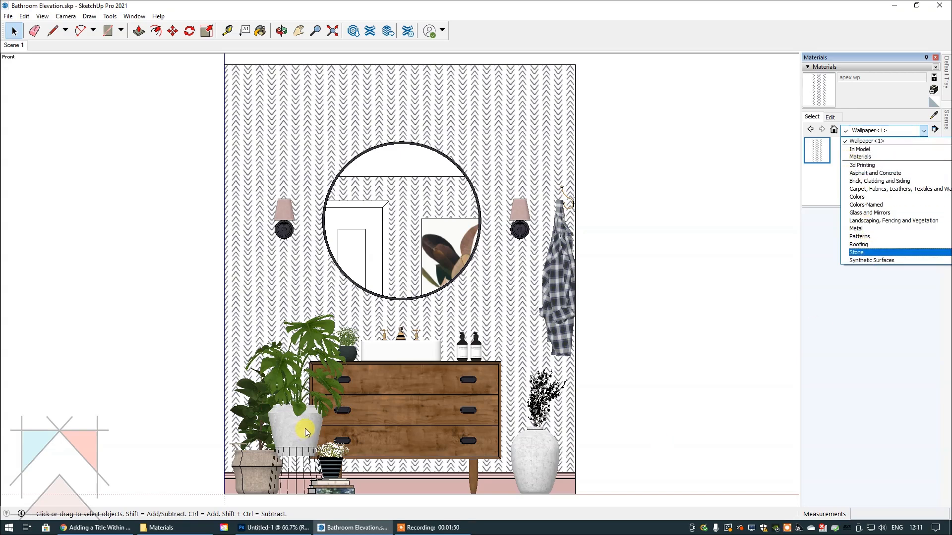
# Step: Switch to File Explorer and browse the Wallpaper and Art image folders inside Desktop > Materials Library
pyautogui.click(173, 531)
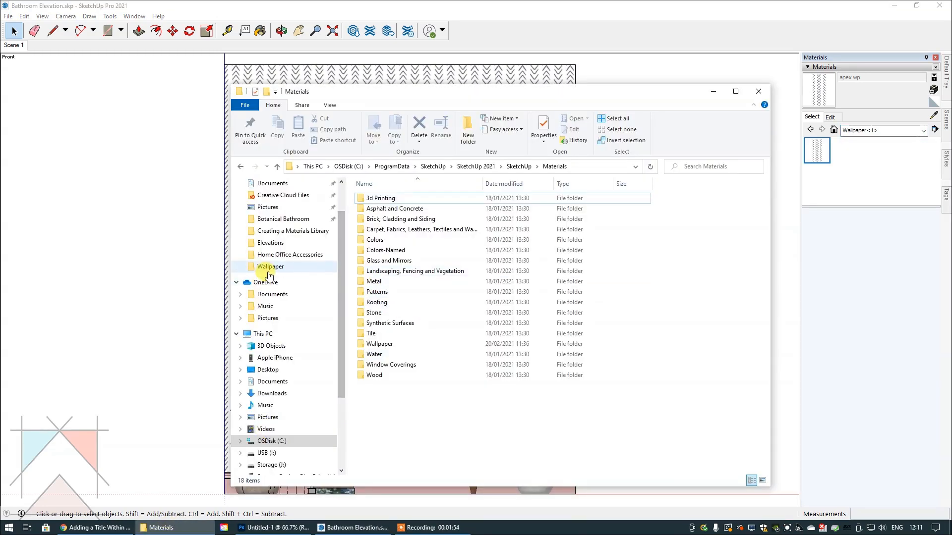
pyautogui.click(271, 267)
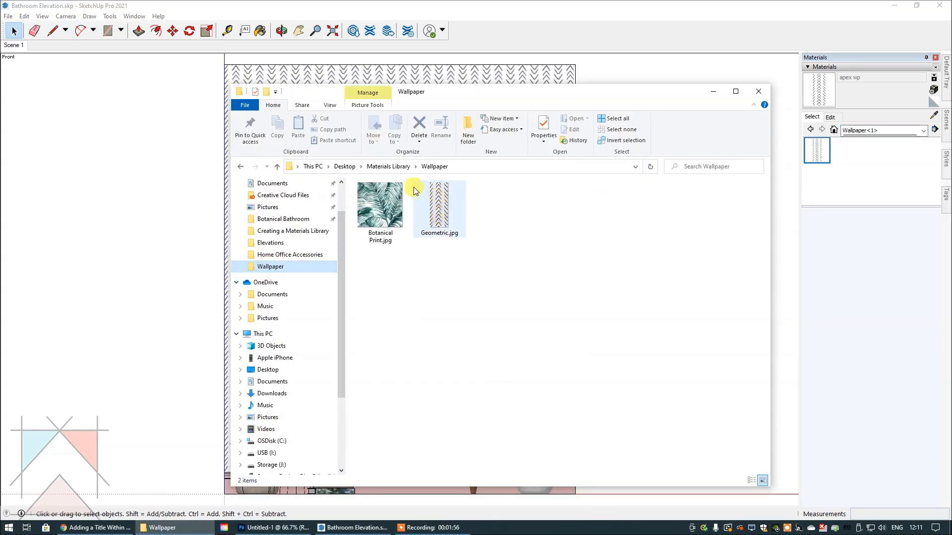
pyautogui.click(370, 168)
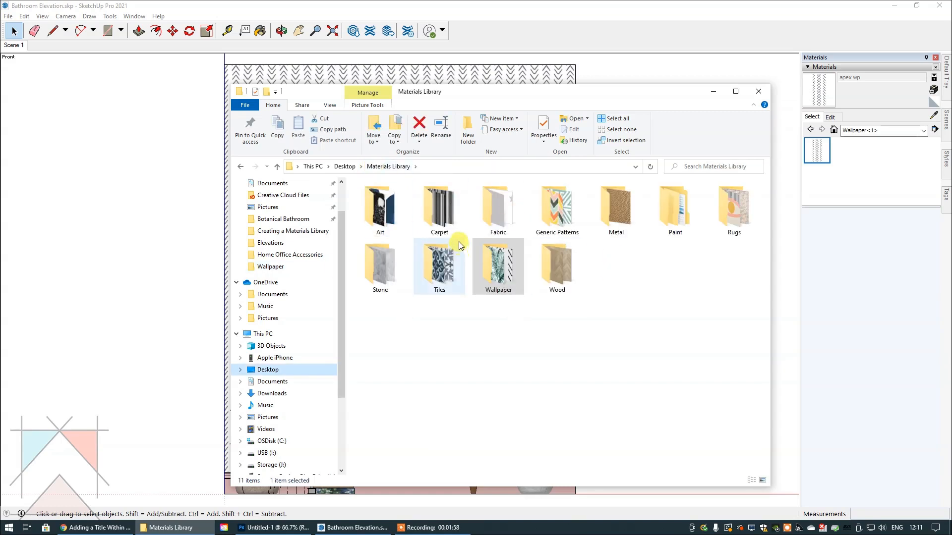
pyautogui.doubleClick(380, 209)
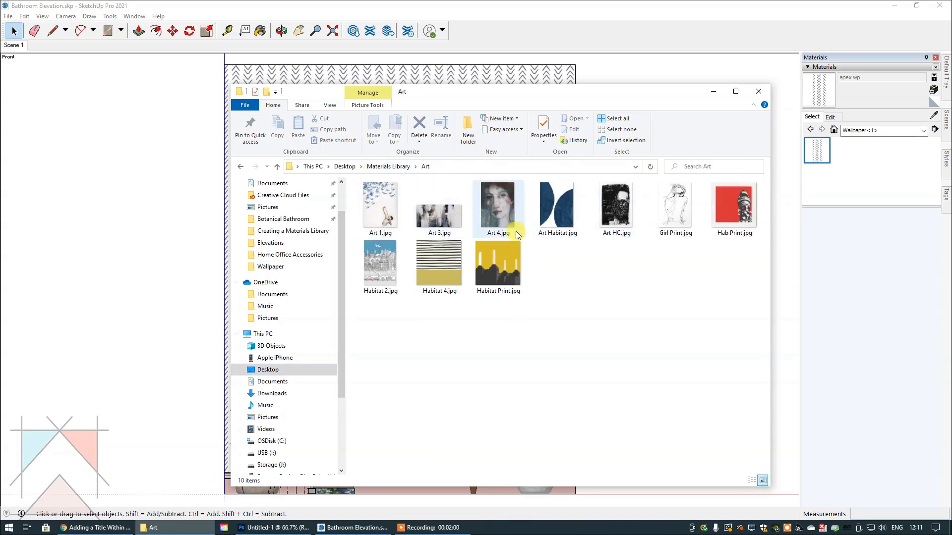
# Step: Return to SketchUp and set the Materials tray to auto-hide
pyautogui.click(714, 92)
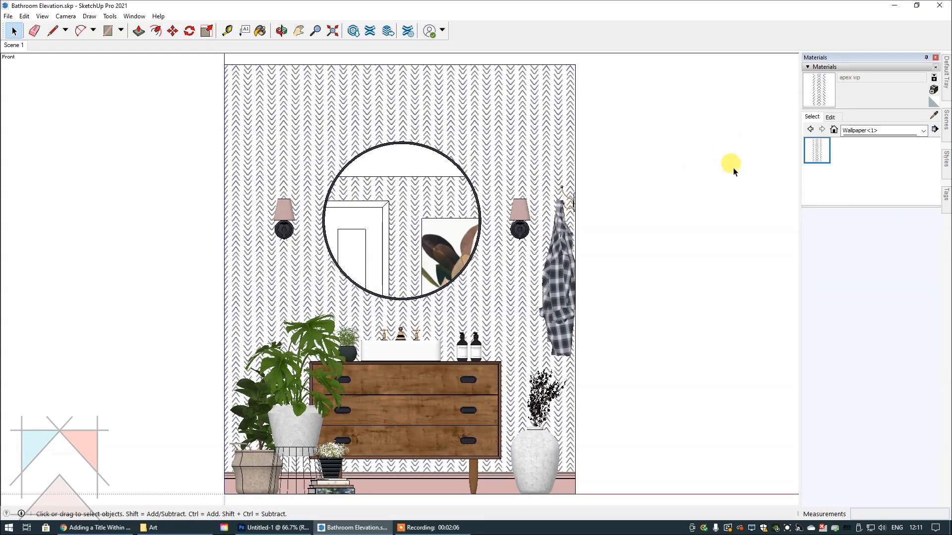
pyautogui.click(926, 57)
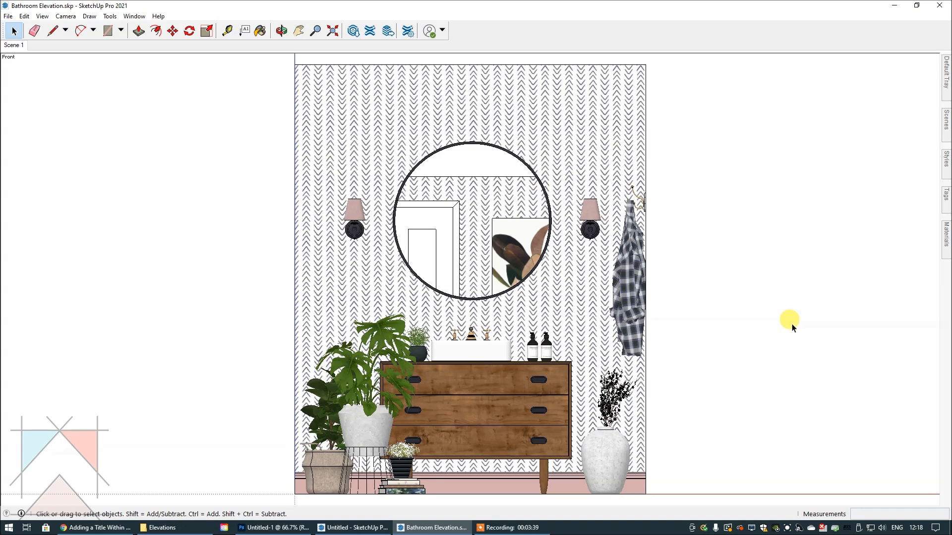
# Step: Switch to the Untitled model and draw a rectangle over the palm-leaf wallpaper near the wall's upper left corner
pyautogui.click(353, 527)
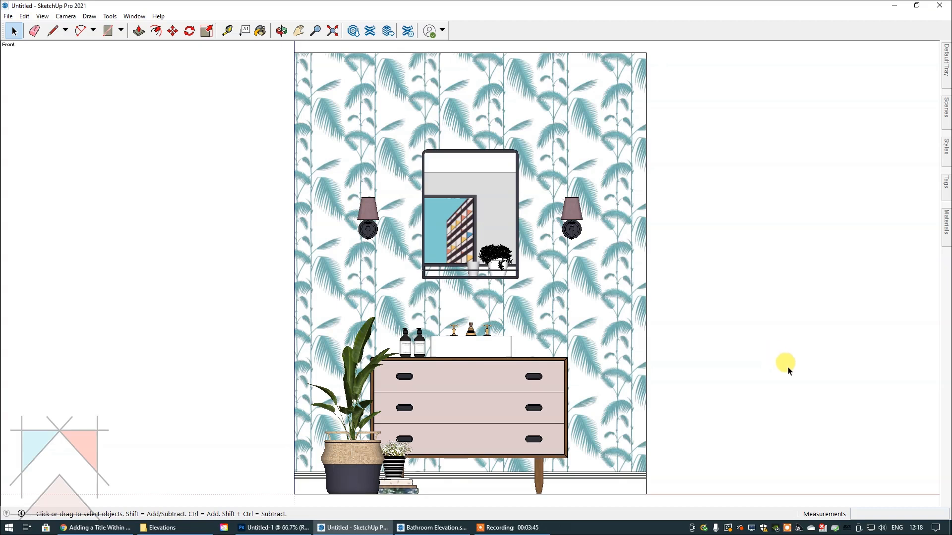
pyautogui.click(108, 31)
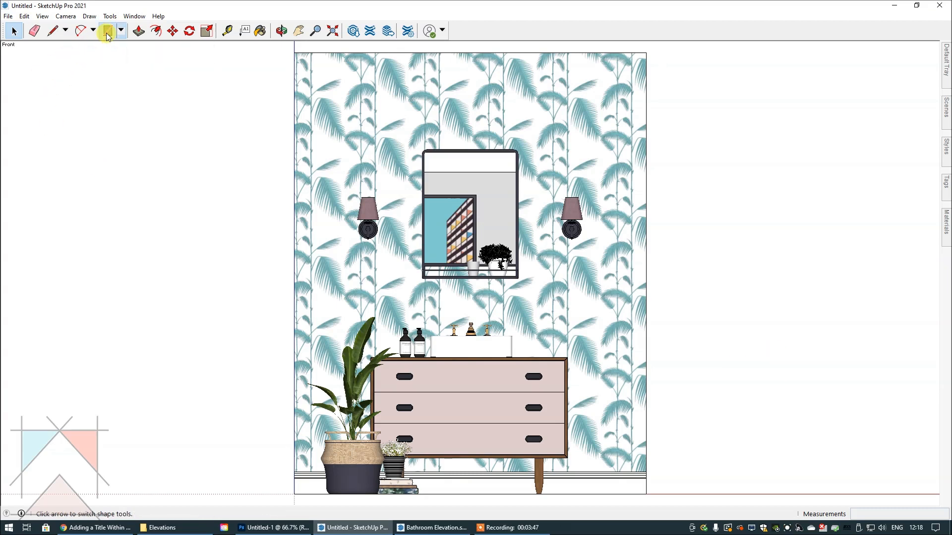
pyautogui.click(317, 72)
pyautogui.click(396, 156)
pyautogui.click(14, 32)
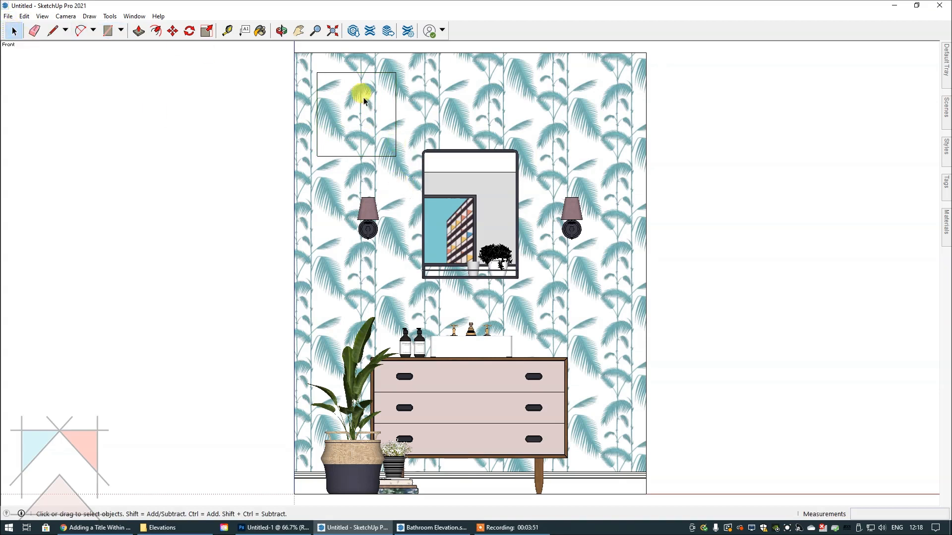
# Step: Group the rectangle's face and edges on the palm-leaf wall and copy the group to the clipboard
pyautogui.doubleClick(349, 118)
pyautogui.rightClick(349, 118)
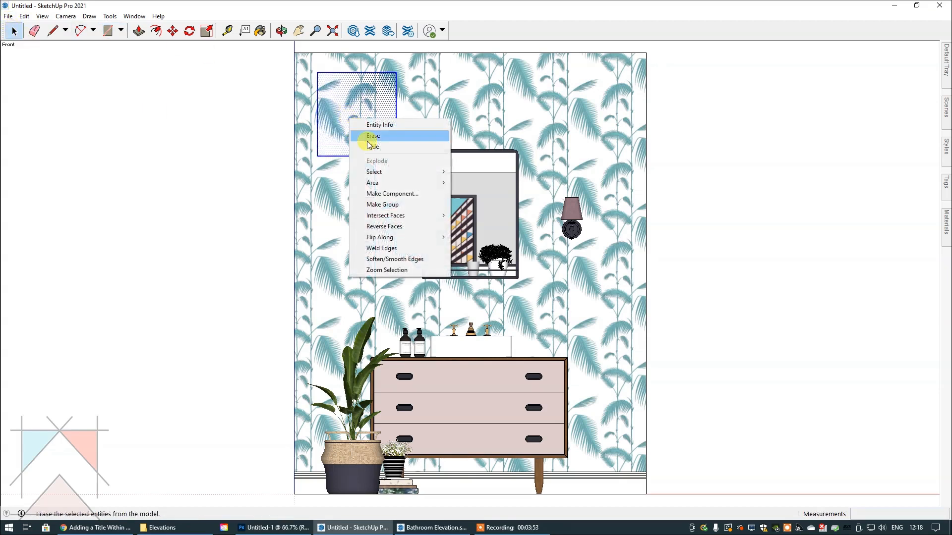
pyautogui.click(385, 204)
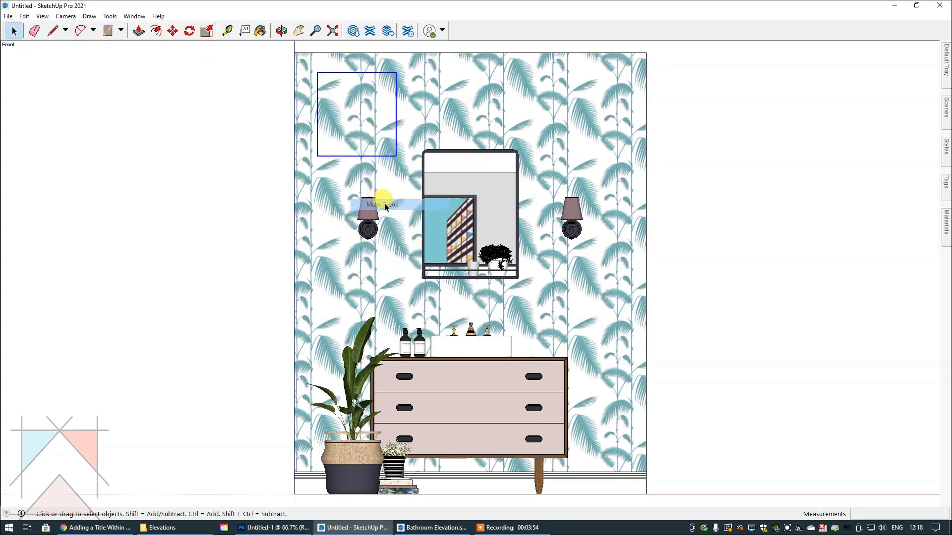
pyautogui.click(24, 16)
pyautogui.click(40, 64)
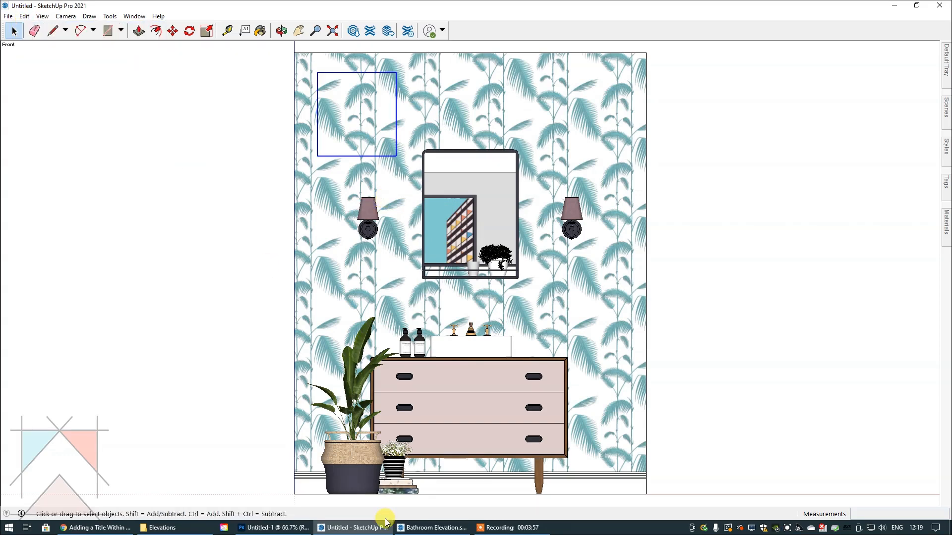
# Step: Switch to the Bathroom Elevation model and paste the palm-leaf group on the wall above the left wall lamp
pyautogui.click(429, 527)
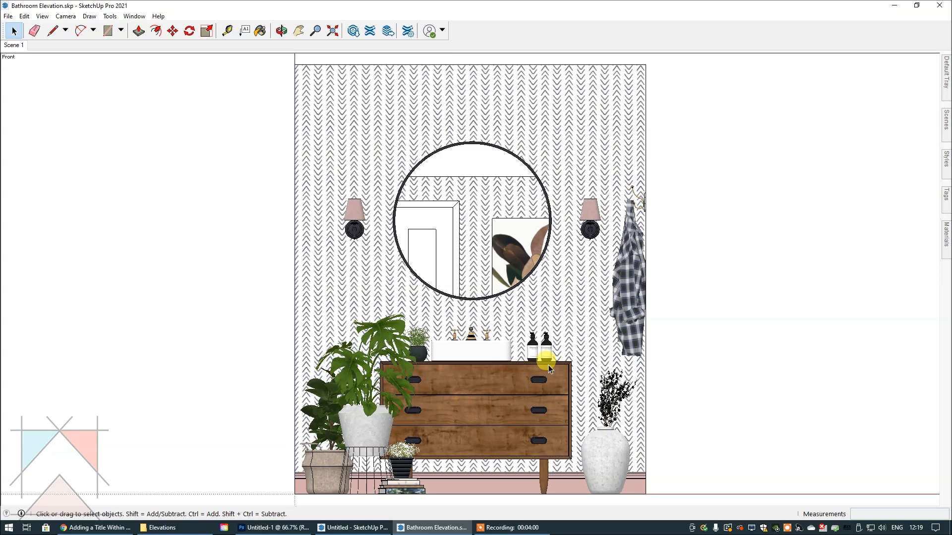
pyautogui.click(25, 17)
pyautogui.click(40, 75)
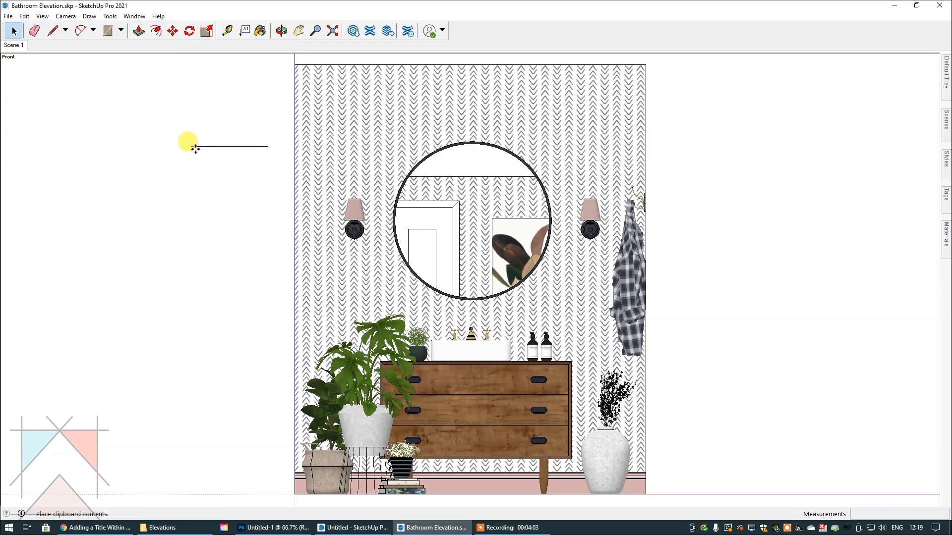
pyautogui.click(311, 166)
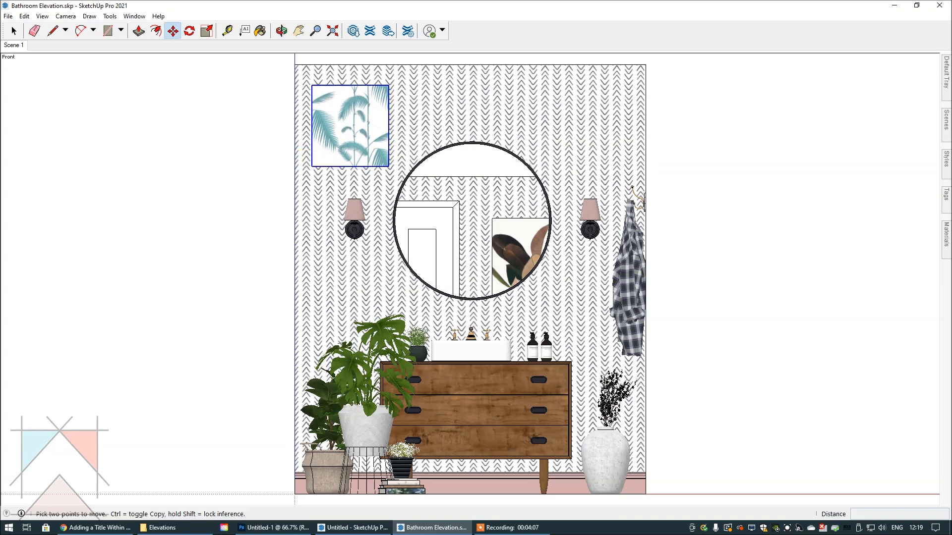
# Step: Paint the bathroom wall with the palm-leaf wallpaper sampled from the pasted patch, and delete the patch
pyautogui.click(945, 237)
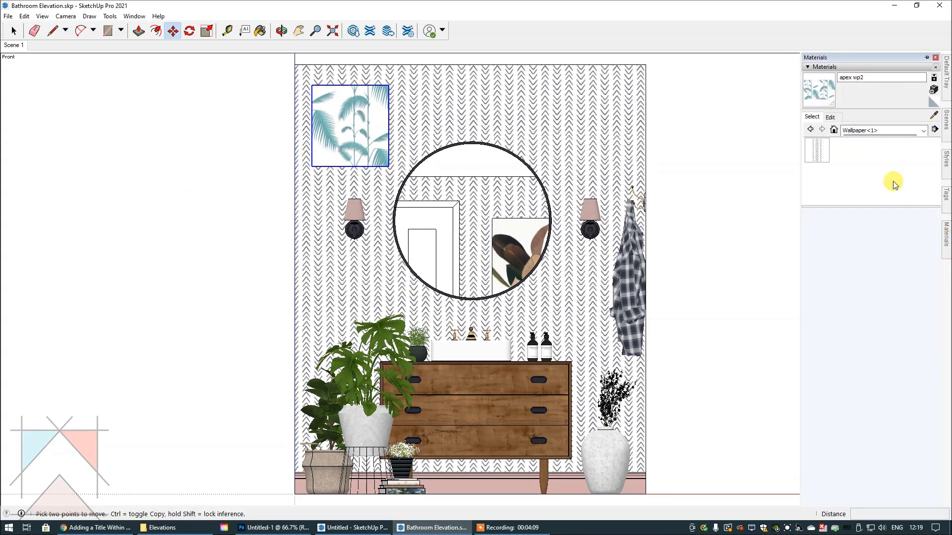
pyautogui.click(933, 118)
pyautogui.click(349, 120)
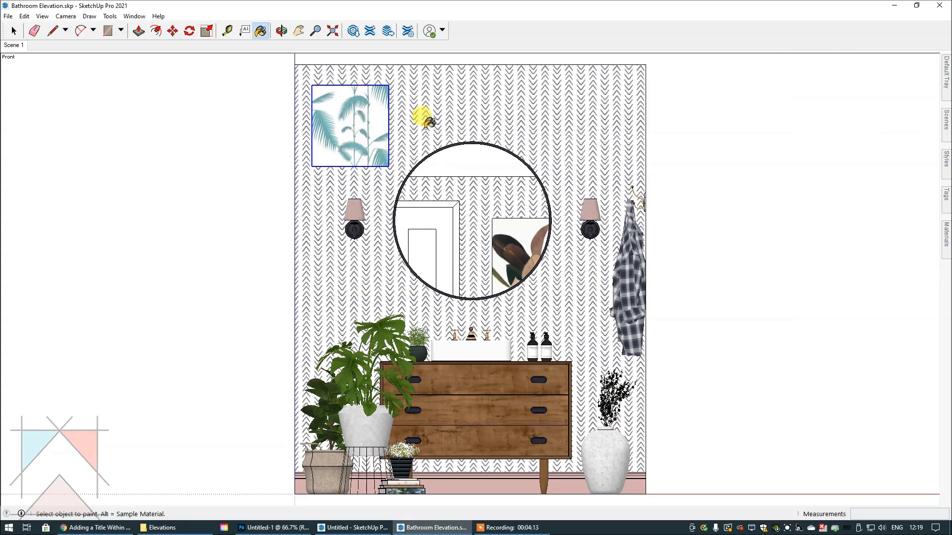
pyautogui.click(475, 98)
pyautogui.click(13, 31)
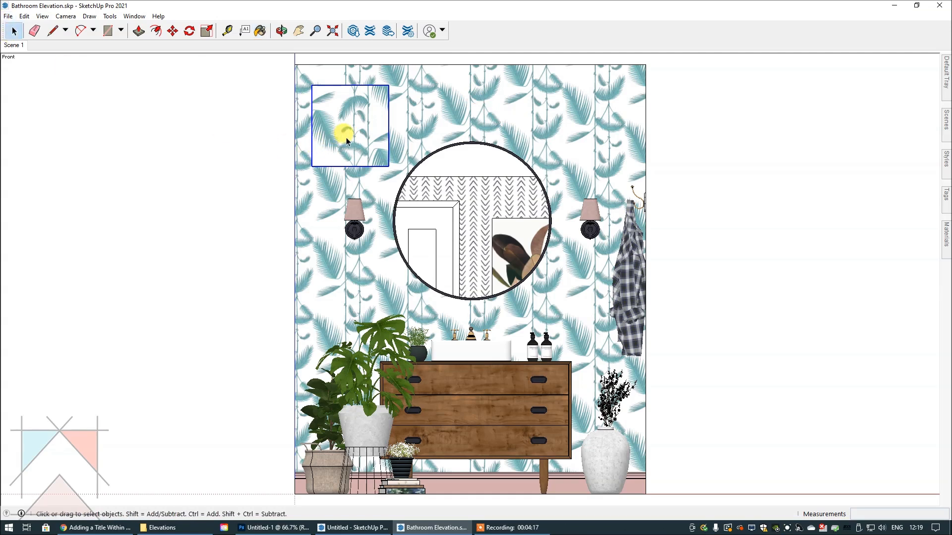
pyautogui.press('Delete')
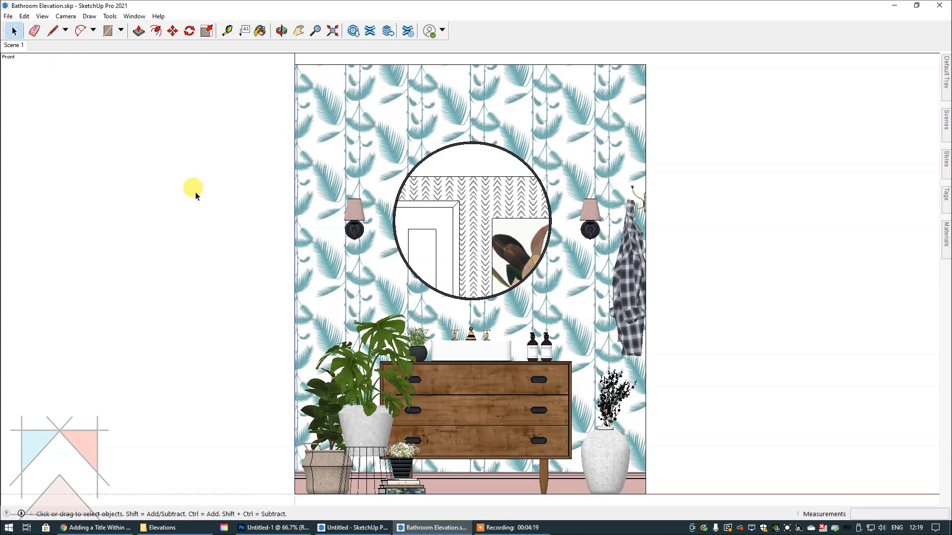
# Step: Undo the patch deletion and the wall repaint, and remove the pasted palm-leaf patch from the chevron wall
pyautogui.click(23, 16)
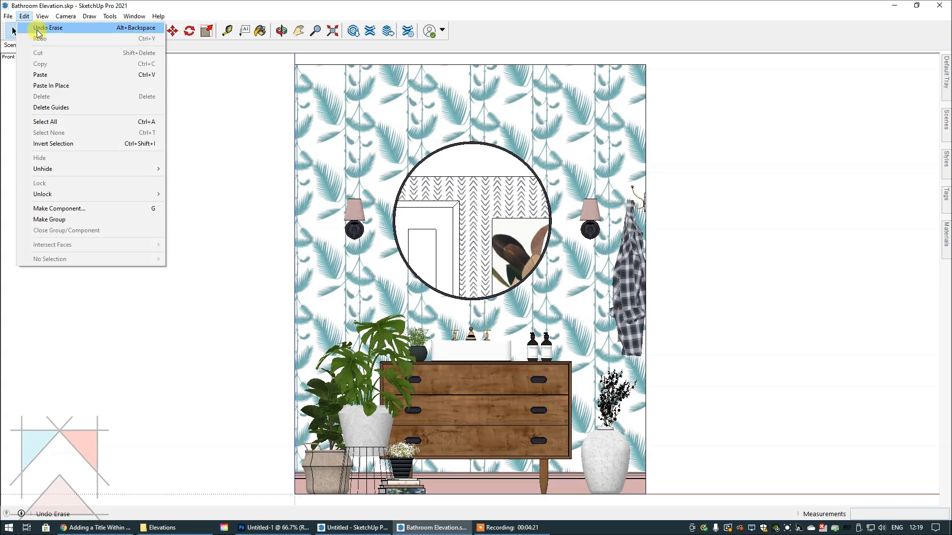
pyautogui.click(37, 27)
pyautogui.click(23, 16)
pyautogui.click(37, 28)
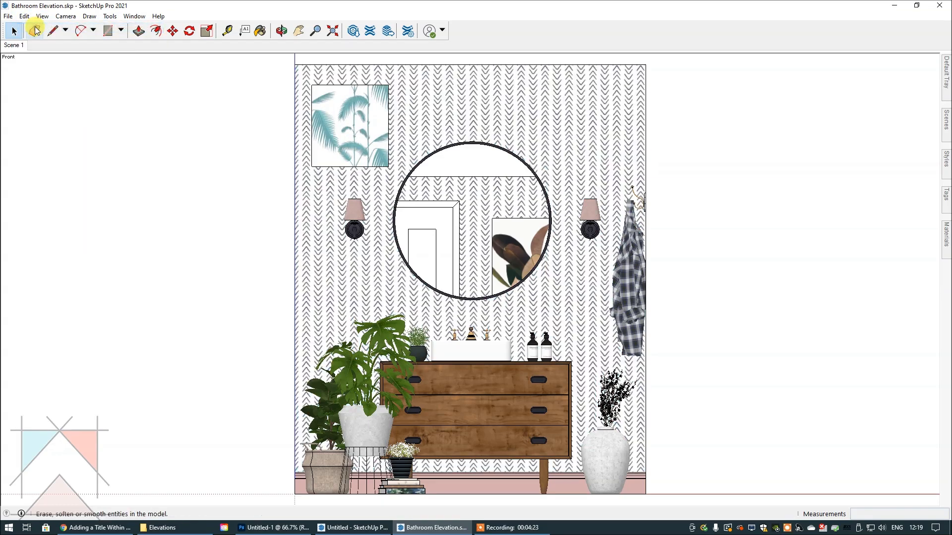
pyautogui.click(358, 145)
pyautogui.press('Delete')
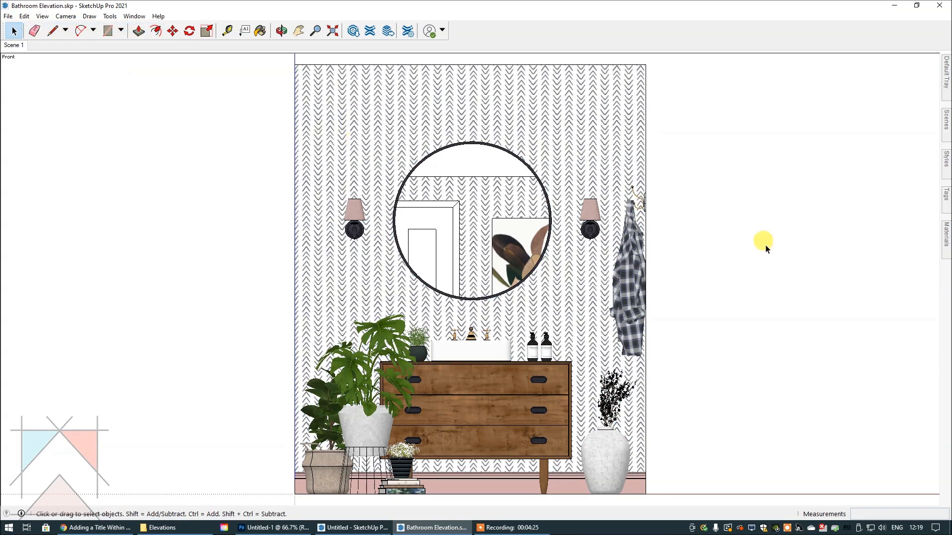